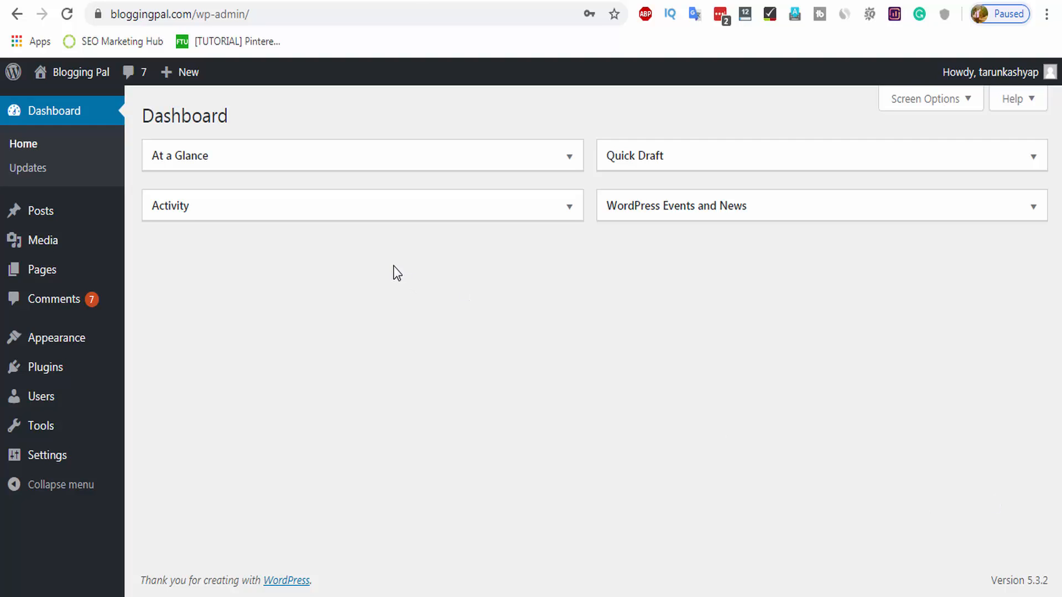
# Select all four posts in All Posts and move them to the Trash via Bulk Actions.
pyautogui.click(48, 220)
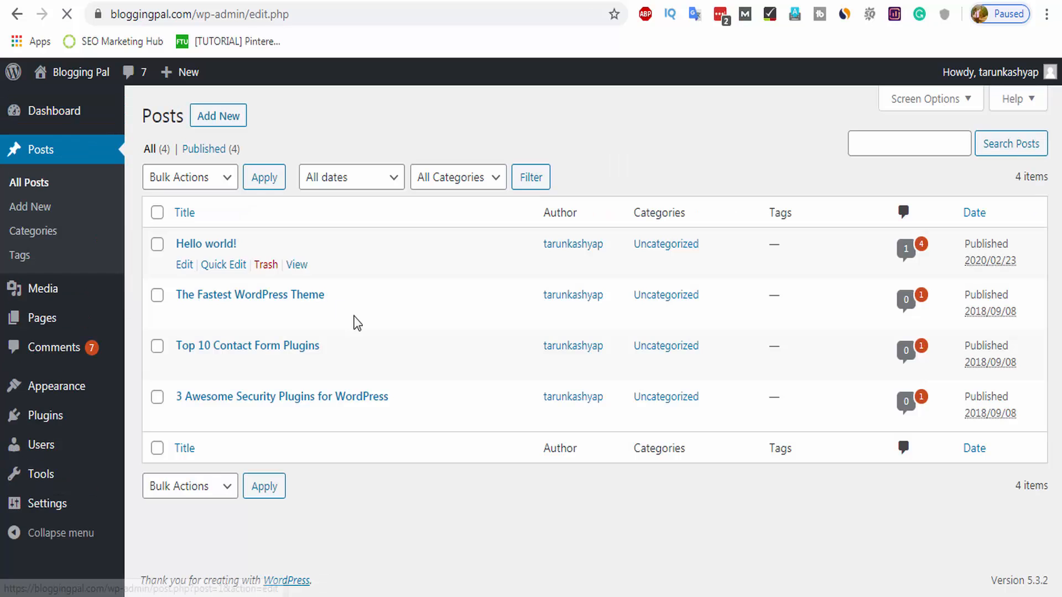
pyautogui.click(157, 213)
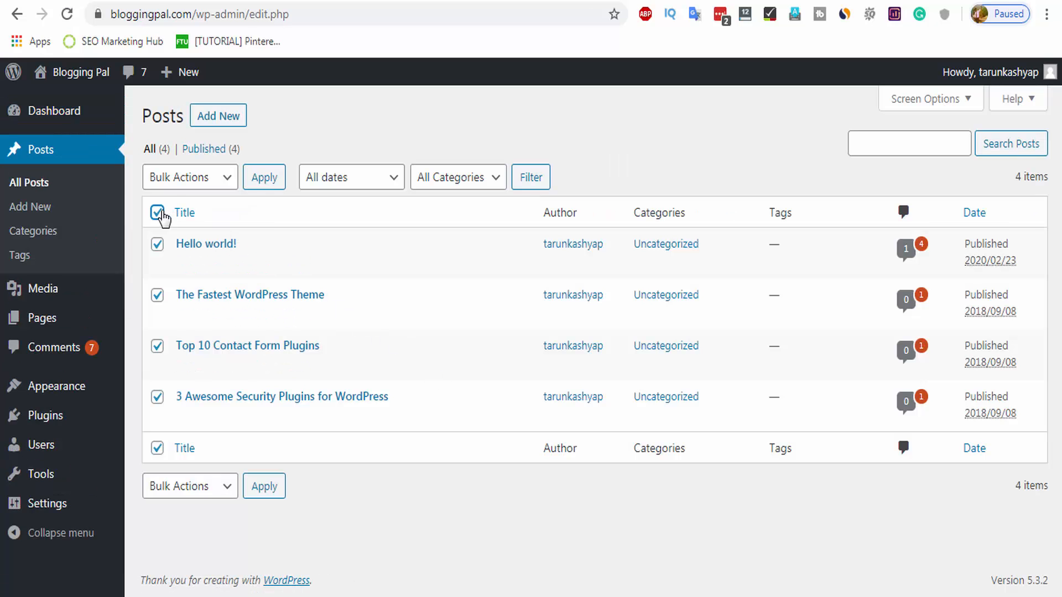
pyautogui.click(220, 186)
pyautogui.click(230, 210)
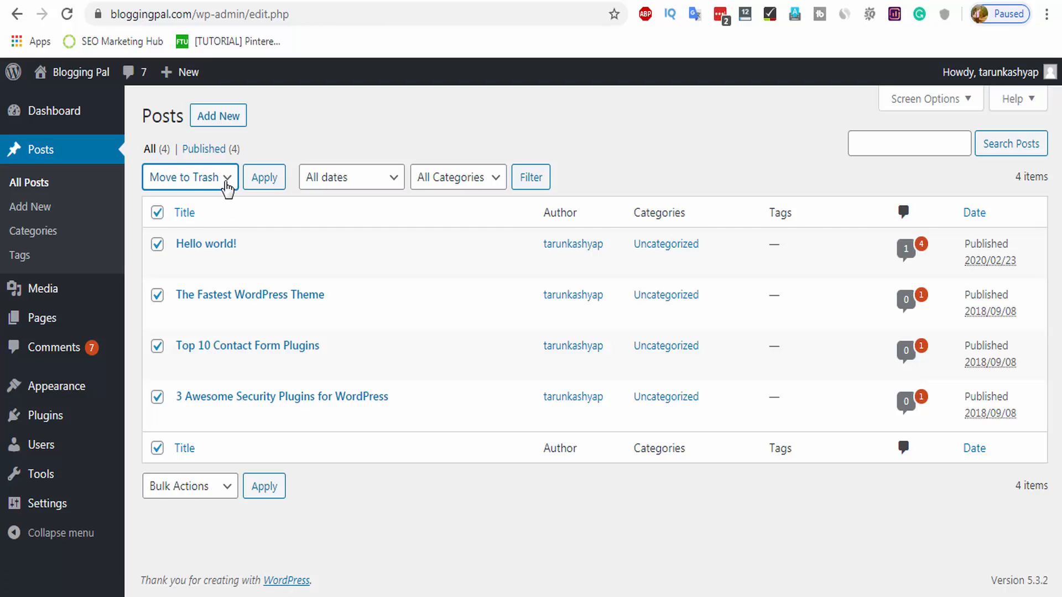
pyautogui.click(219, 183)
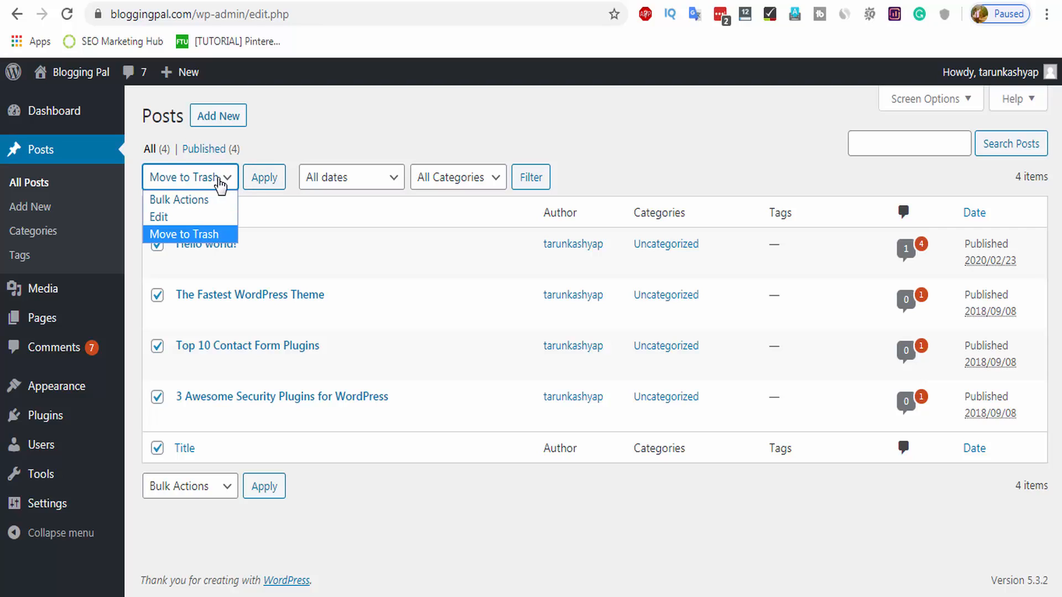
pyautogui.click(221, 178)
pyautogui.click(223, 179)
pyautogui.click(212, 237)
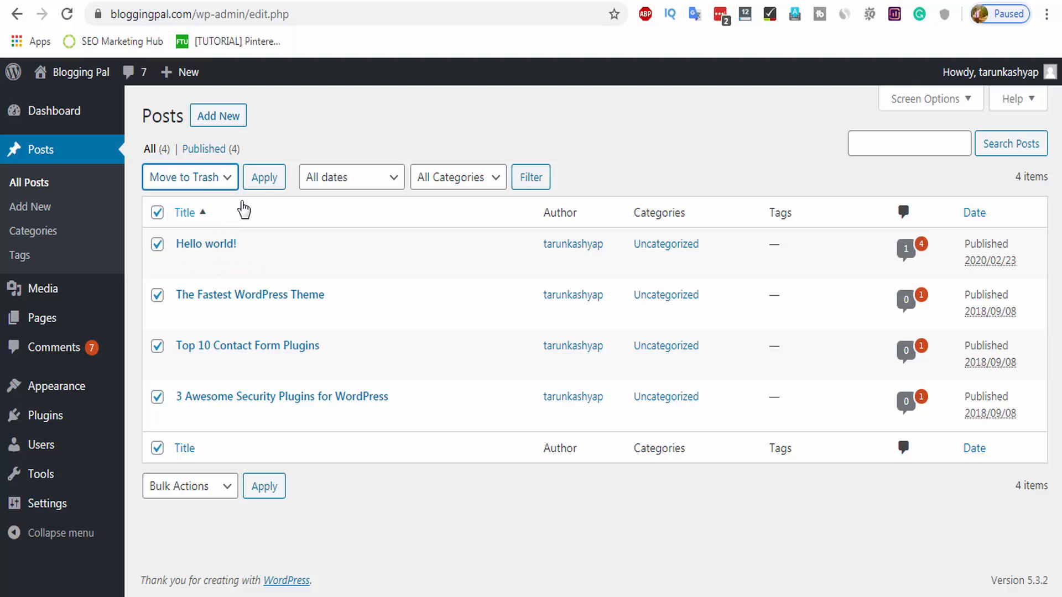
pyautogui.click(264, 177)
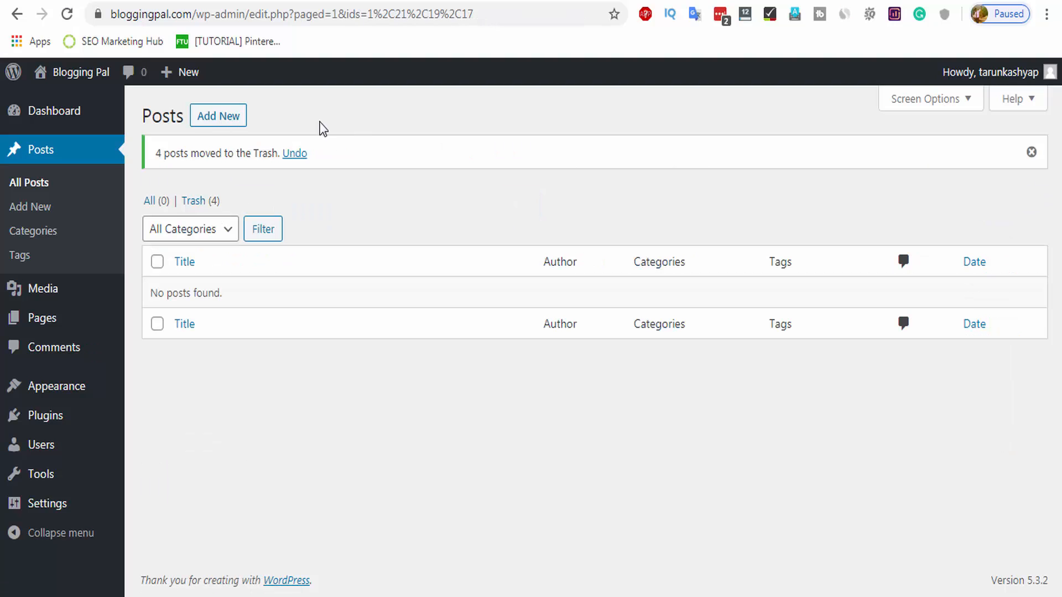
# Select all six pages in All Pages and move them to the Trash via Bulk Actions.
pyautogui.moveTo(60, 320)
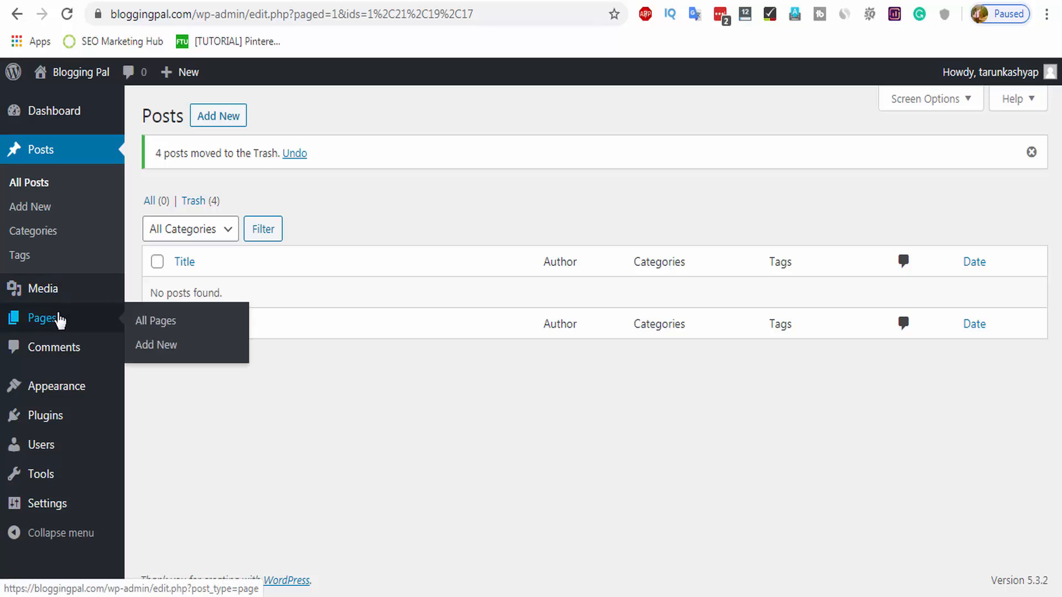
pyautogui.click(155, 330)
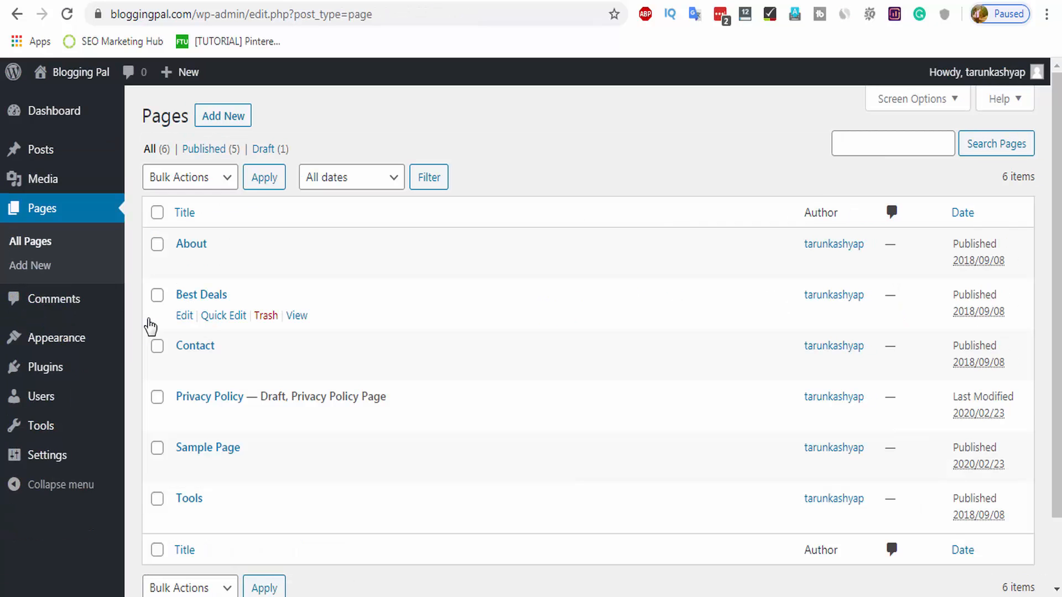
pyautogui.click(157, 212)
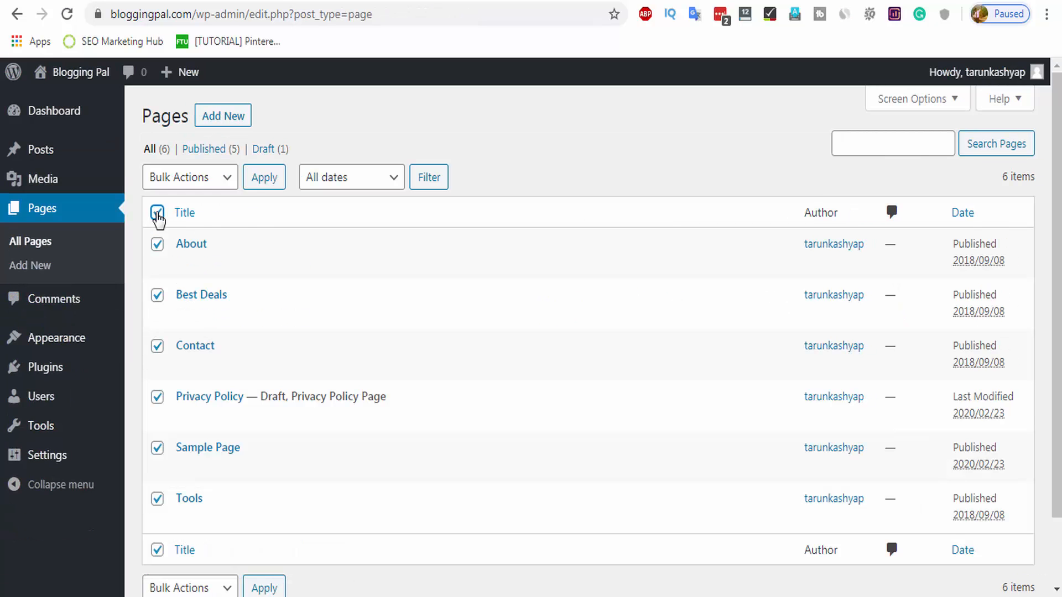
pyautogui.click(191, 178)
pyautogui.click(171, 221)
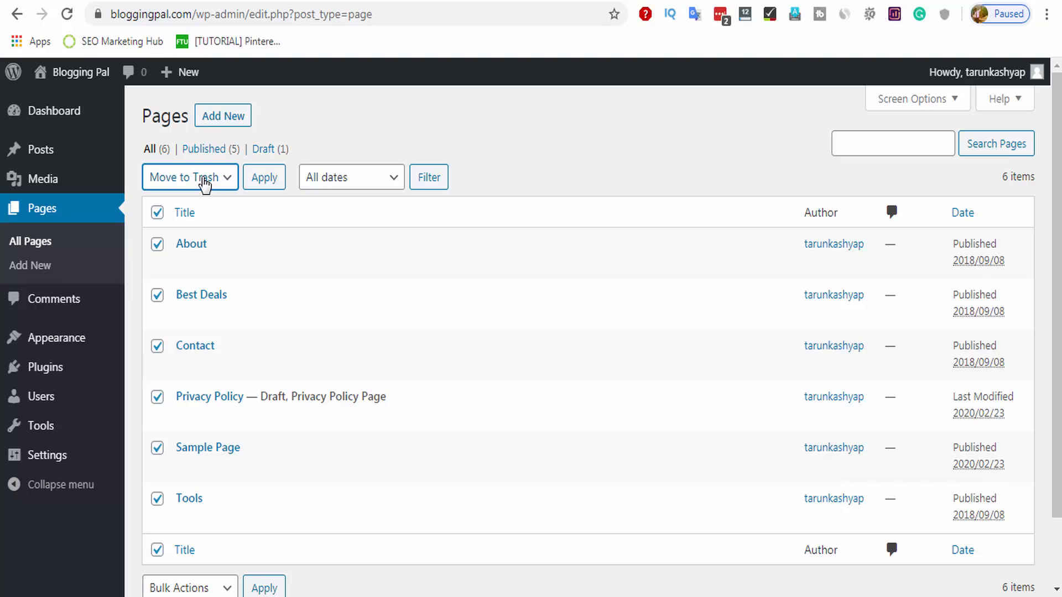
pyautogui.click(204, 182)
pyautogui.click(213, 242)
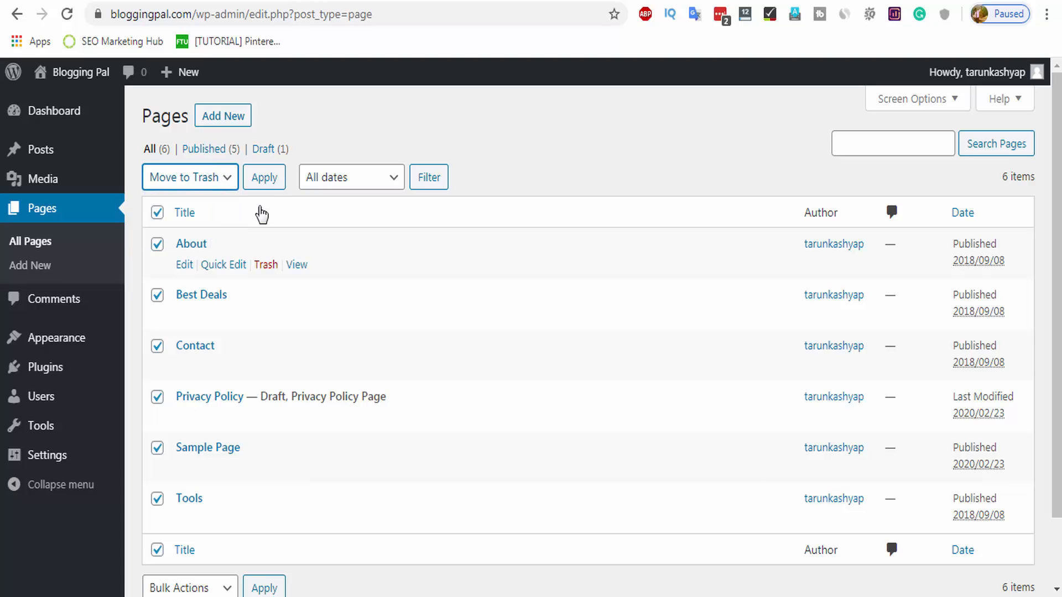
pyautogui.click(261, 182)
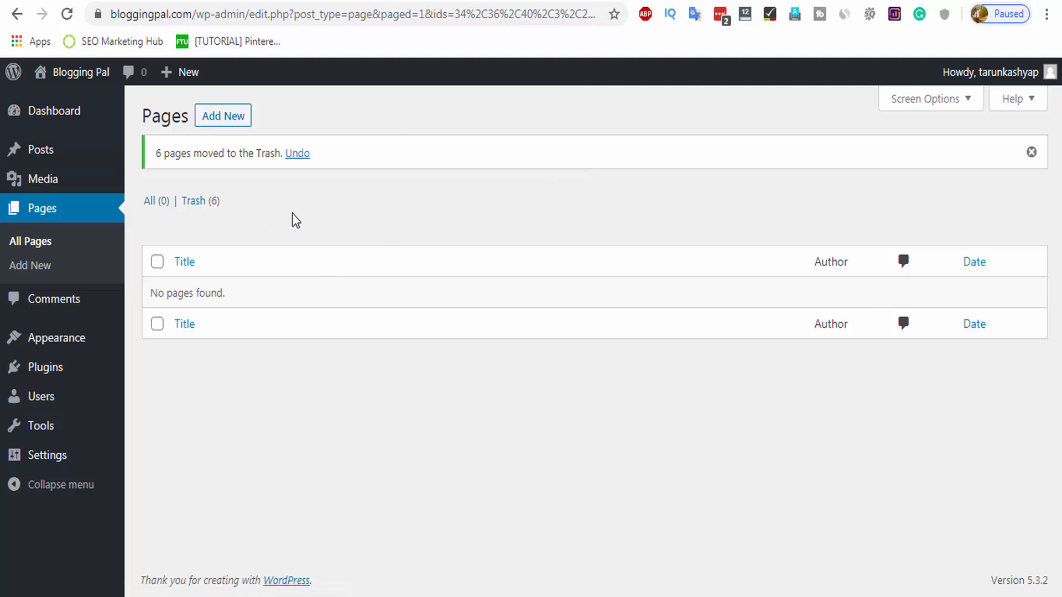
# Open the Media Library and switch it to list view.
pyautogui.moveTo(46, 187)
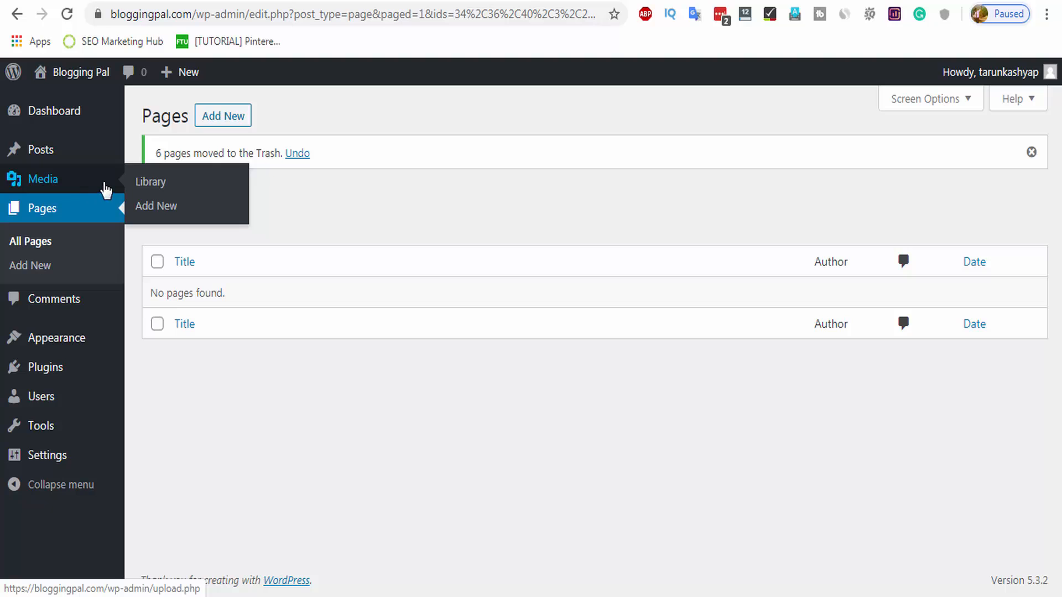
pyautogui.click(142, 184)
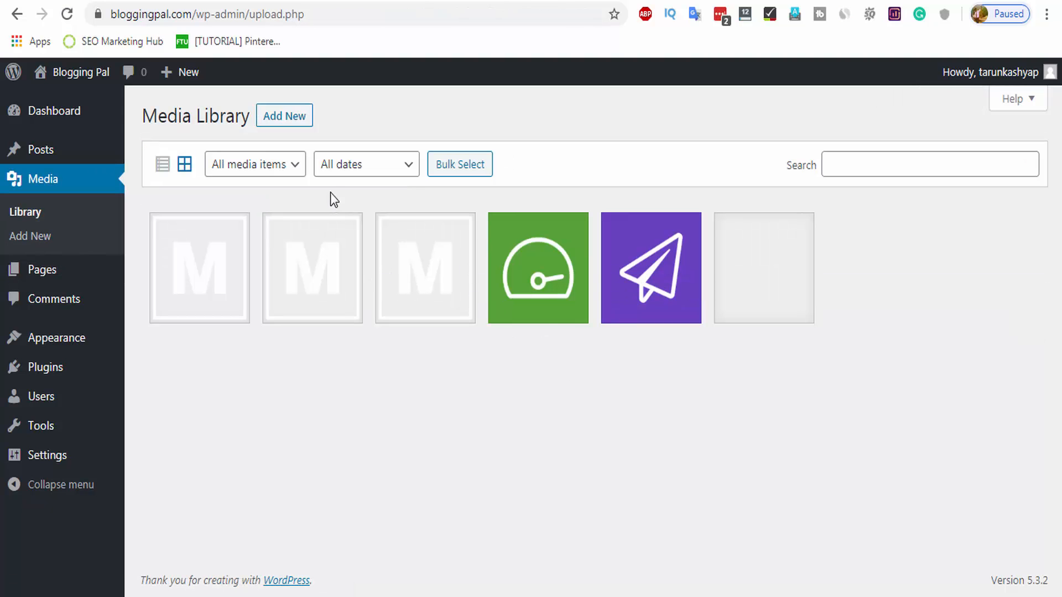
pyautogui.click(162, 165)
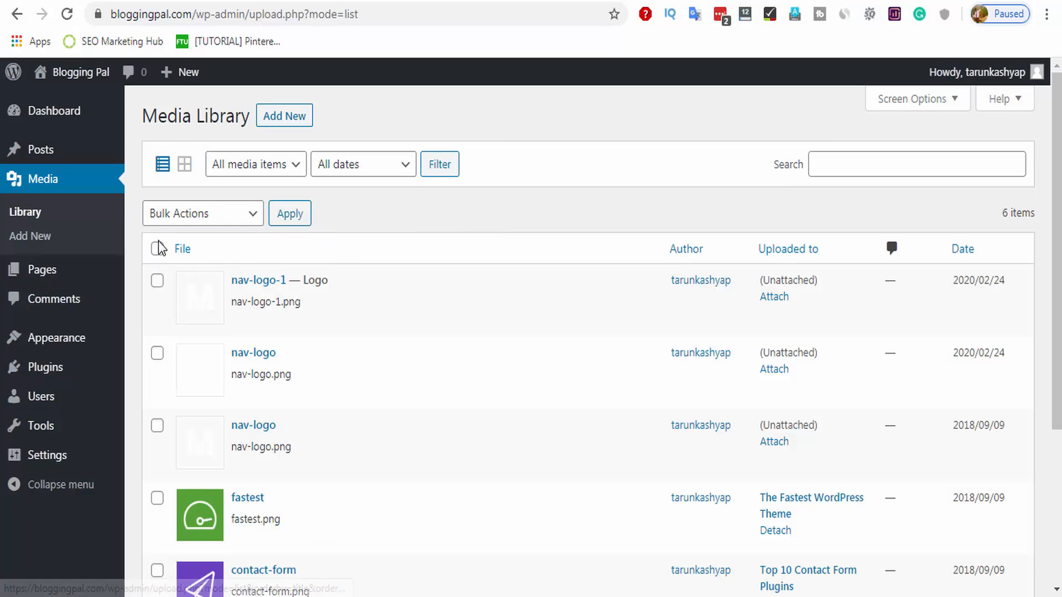
# Select all six media files and delete them permanently, confirming the warning.
pyautogui.click(157, 249)
pyautogui.scroll(-4, 287, 380)
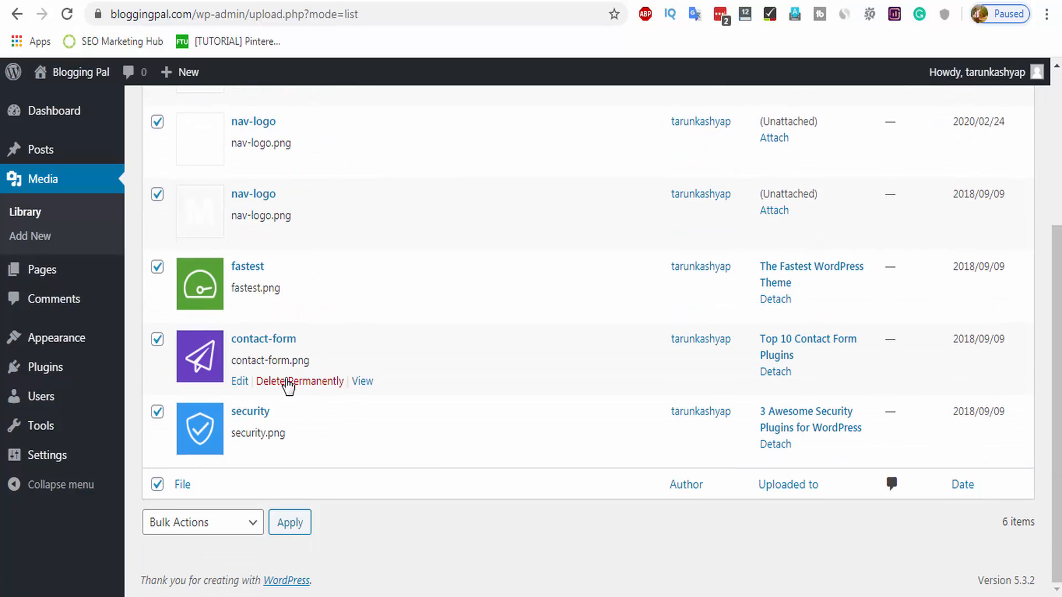
pyautogui.scroll(2, 288, 391)
pyautogui.scroll(2, 288, 387)
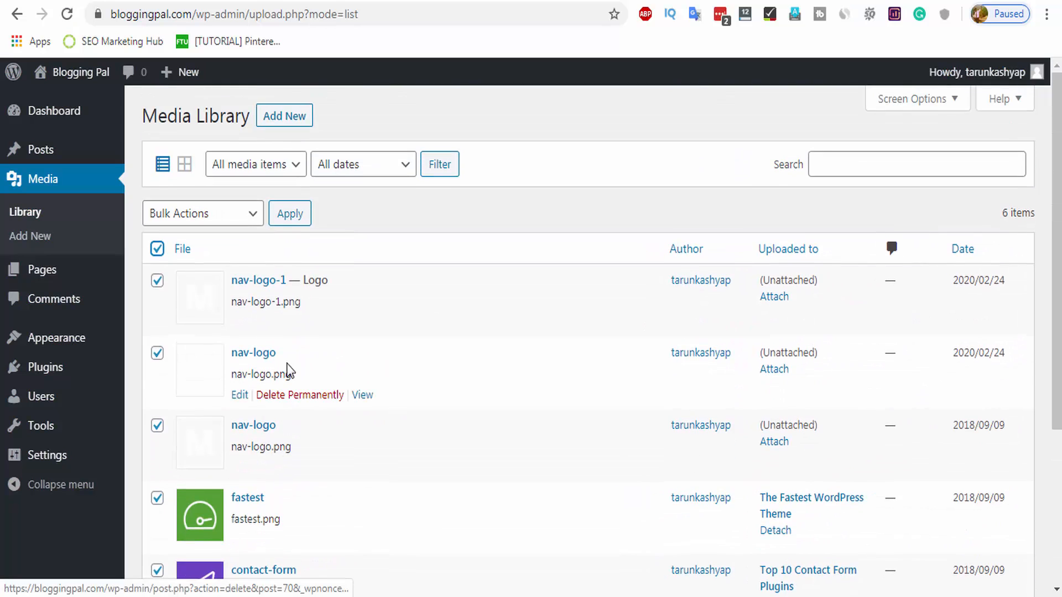
pyautogui.click(220, 221)
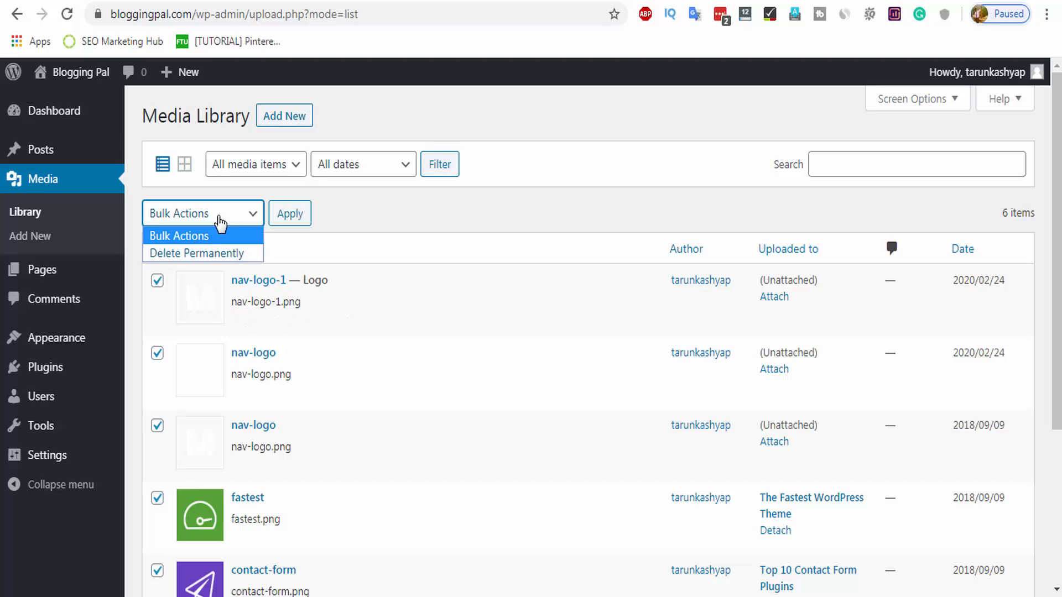
pyautogui.click(215, 253)
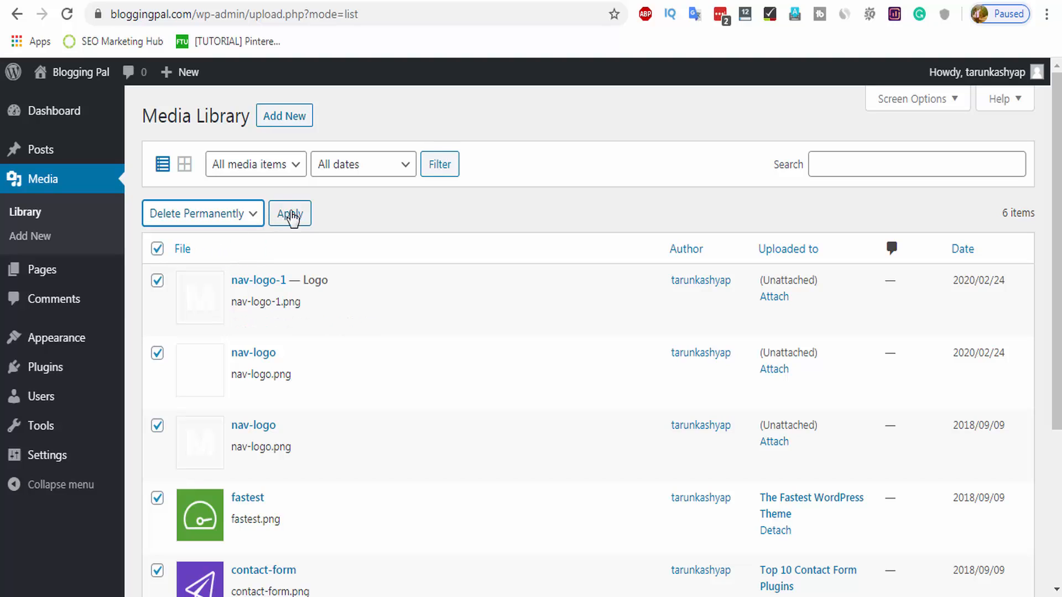
pyautogui.click(291, 217)
pyautogui.click(601, 140)
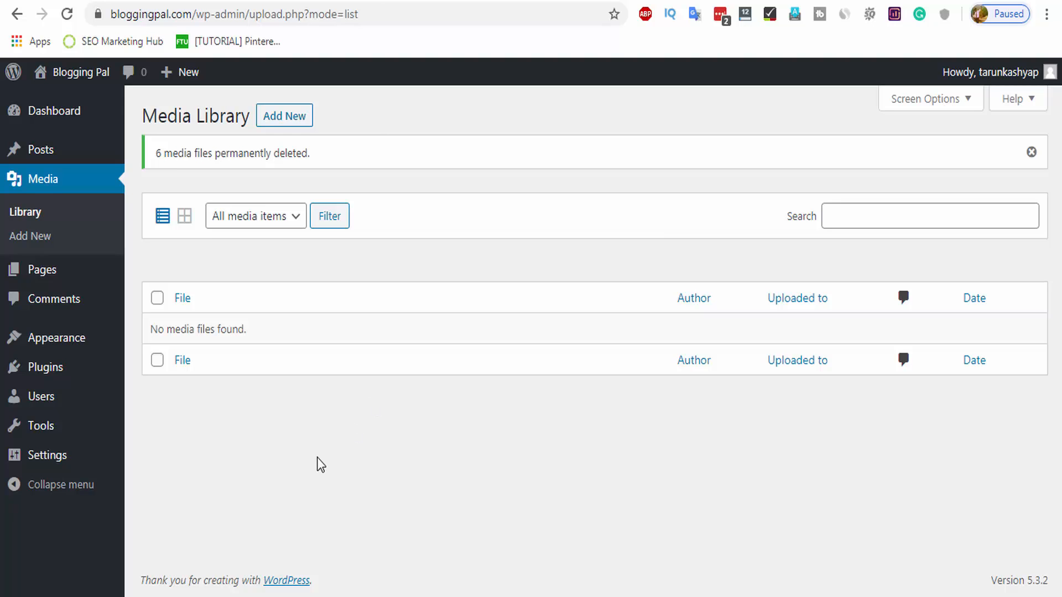
# Visit Comments, then open the sole administrator's Profile from Users > All Users.
pyautogui.click(62, 298)
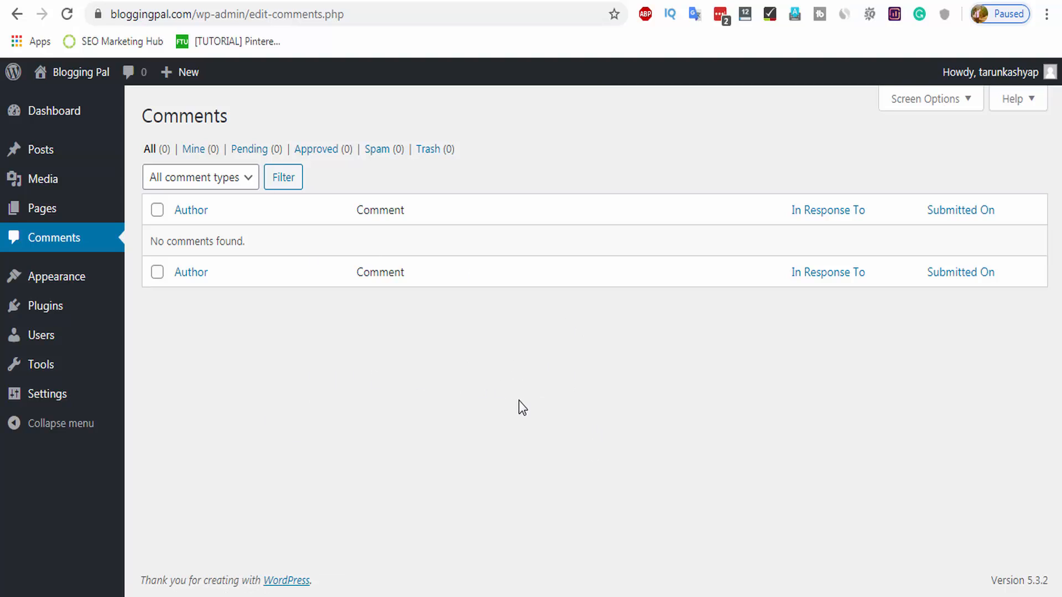
pyautogui.moveTo(86, 279)
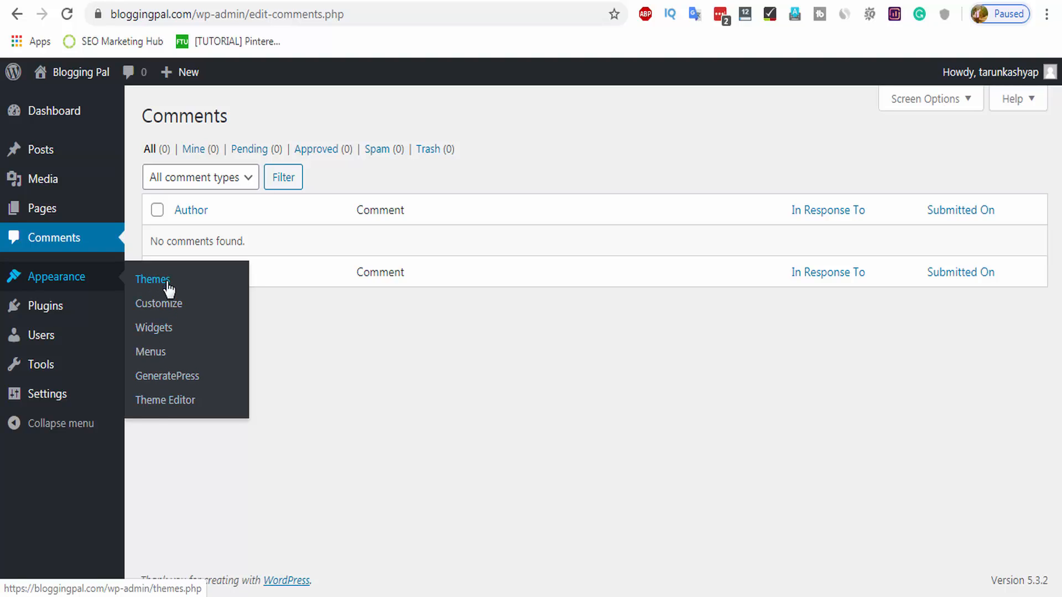
pyautogui.moveTo(69, 339)
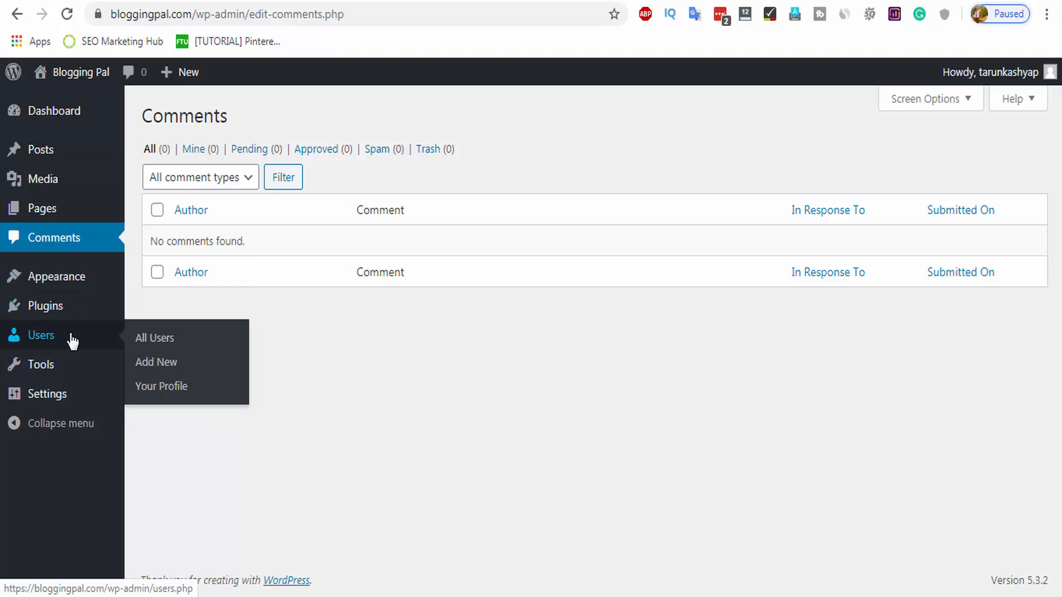
pyautogui.click(142, 344)
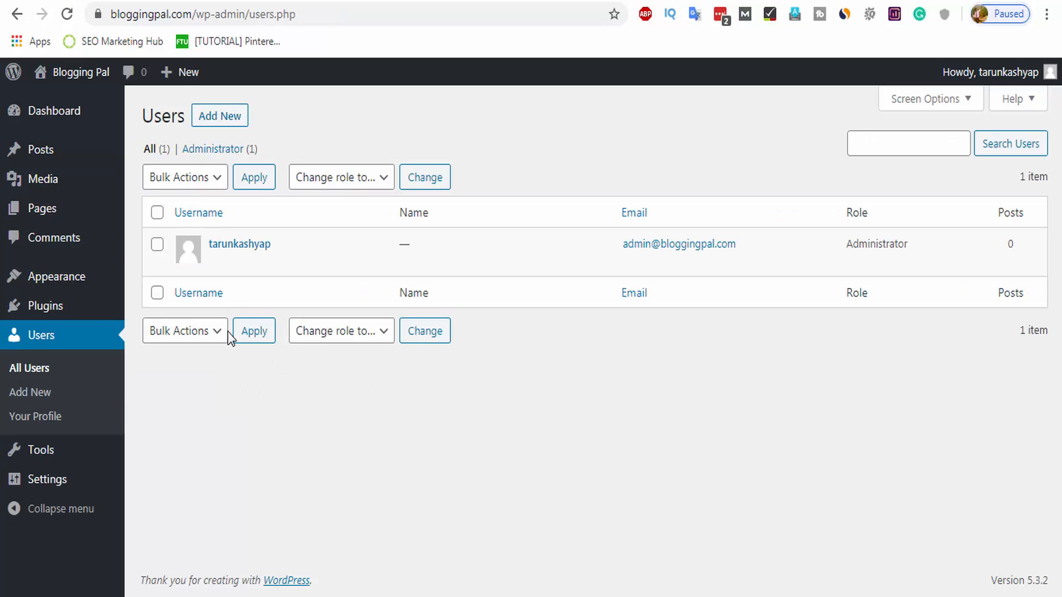
pyautogui.click(217, 262)
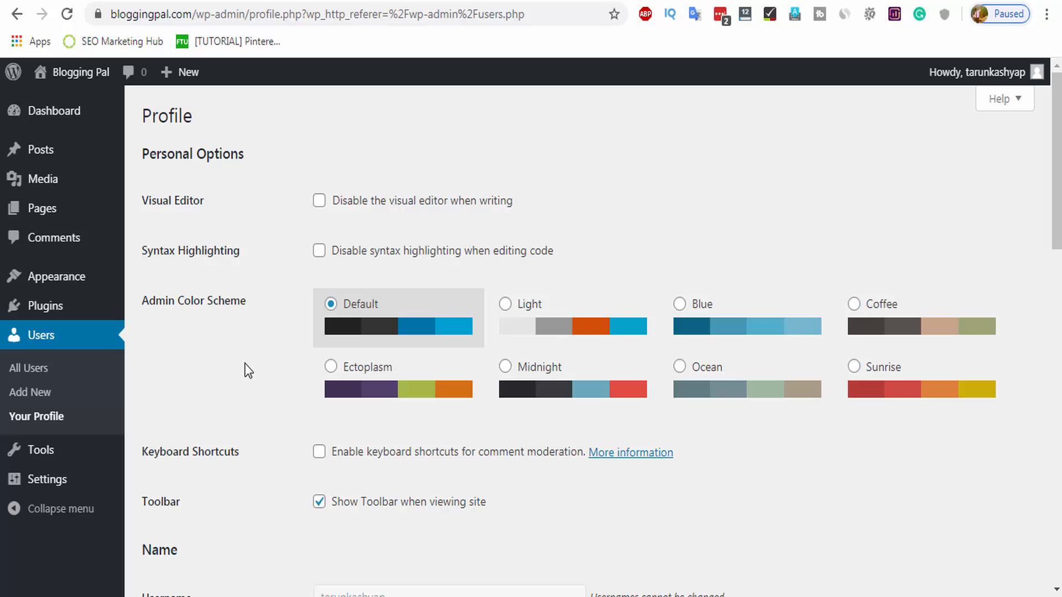
# Enter the user's first and last name in the profile, correcting a typo.
pyautogui.scroll(-5, 255, 376)
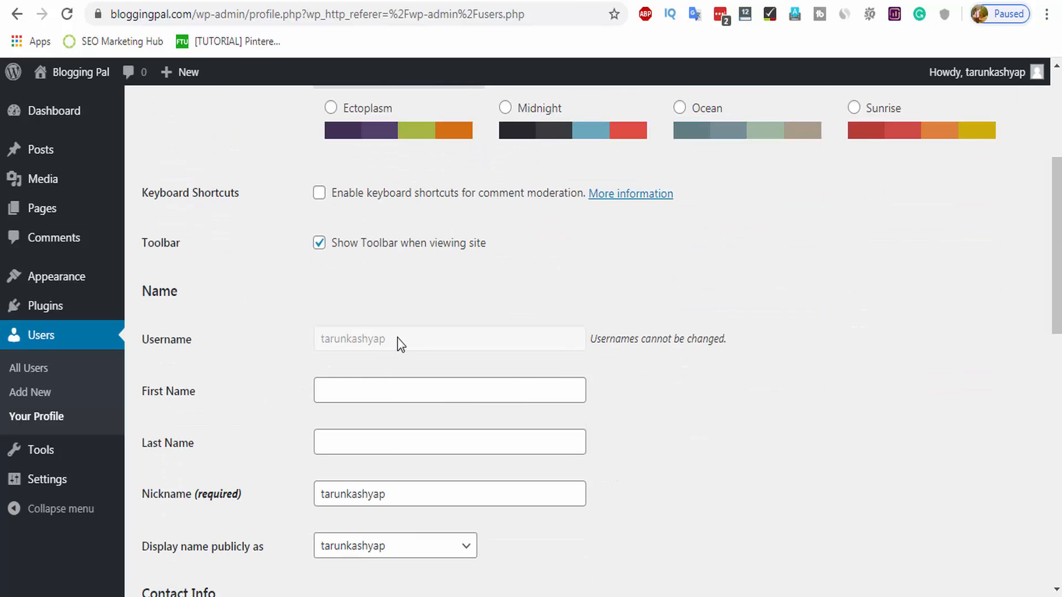
pyautogui.click(347, 380)
pyautogui.write('TRarun')
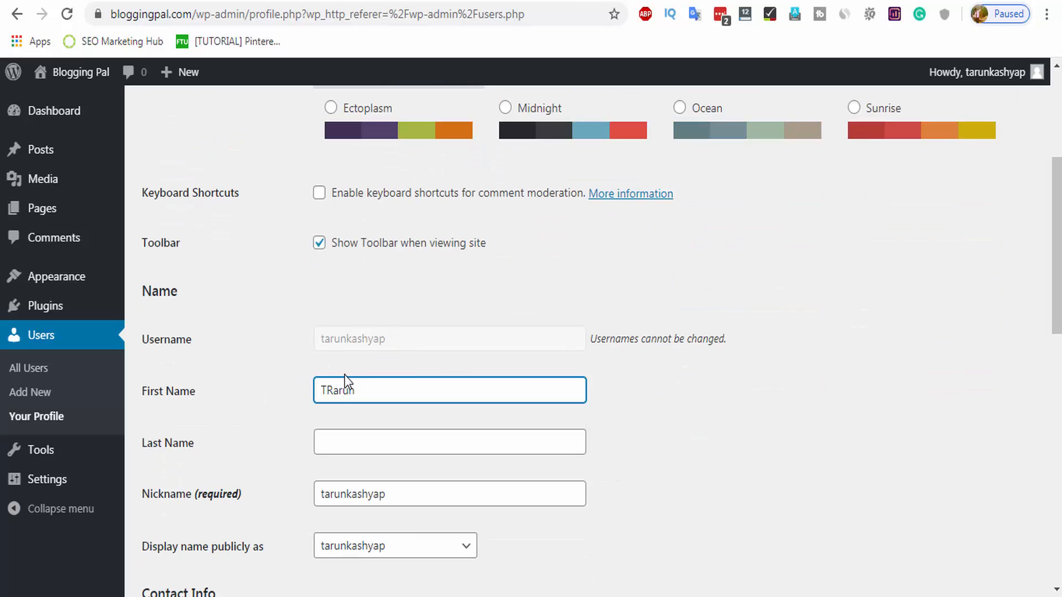
pyautogui.doubleClick(338, 387)
pyautogui.write('Tarun')
pyautogui.click(375, 430)
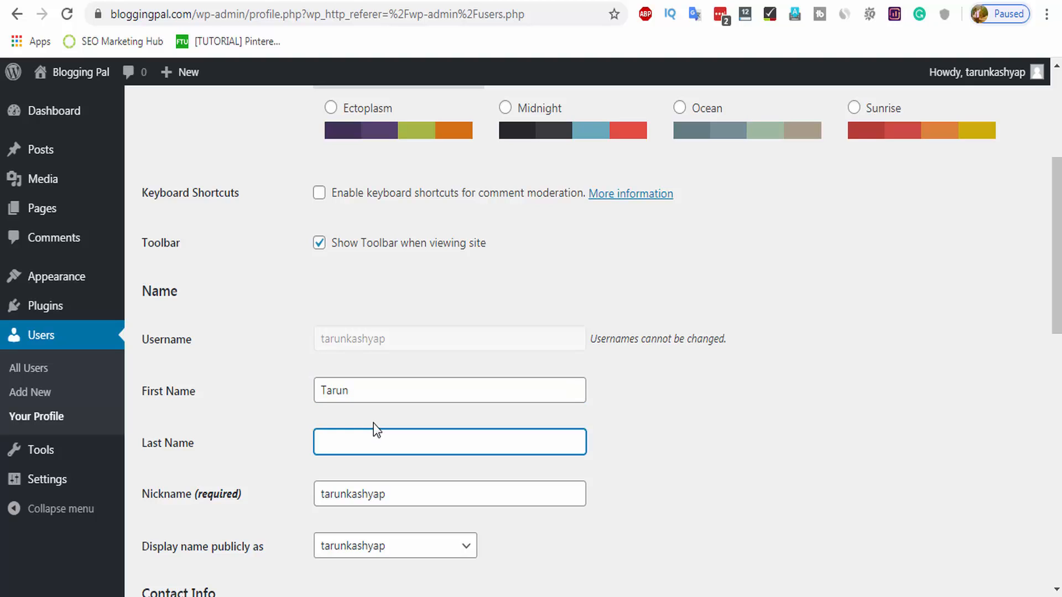
pyautogui.write('Kasd')
pyautogui.write('hyap')
pyautogui.scroll(-3, 387, 387)
pyautogui.click(424, 317)
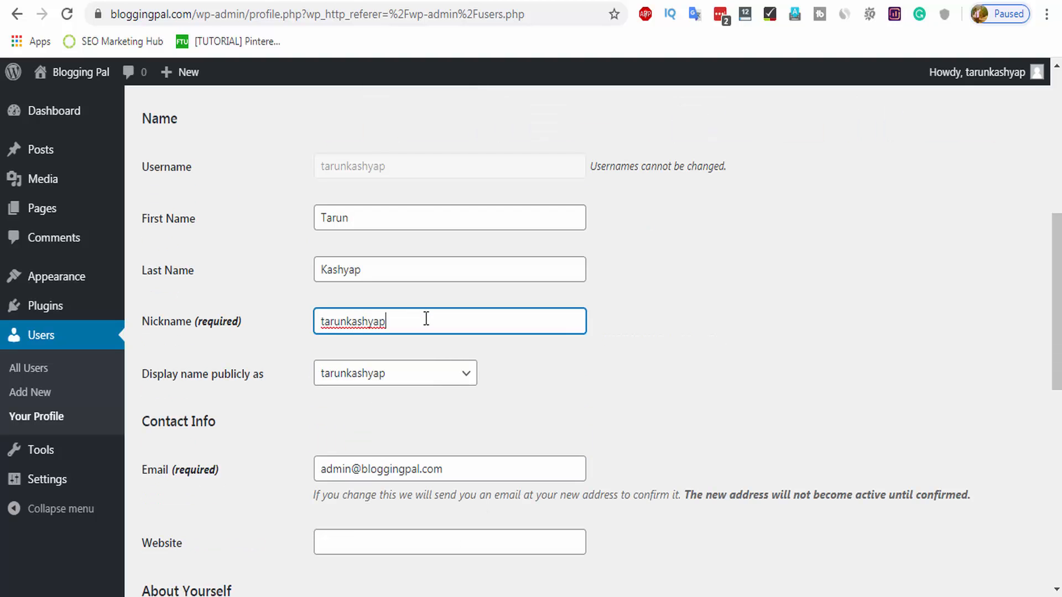
# Set 'Display name publicly as' to the full first-and-last name.
pyautogui.click(350, 376)
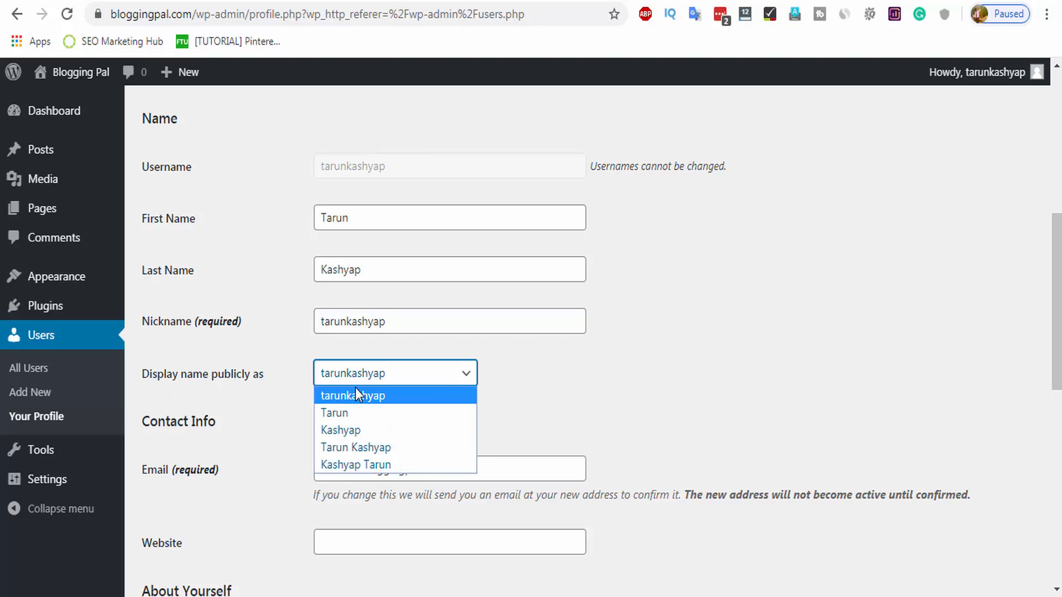
pyautogui.click(209, 387)
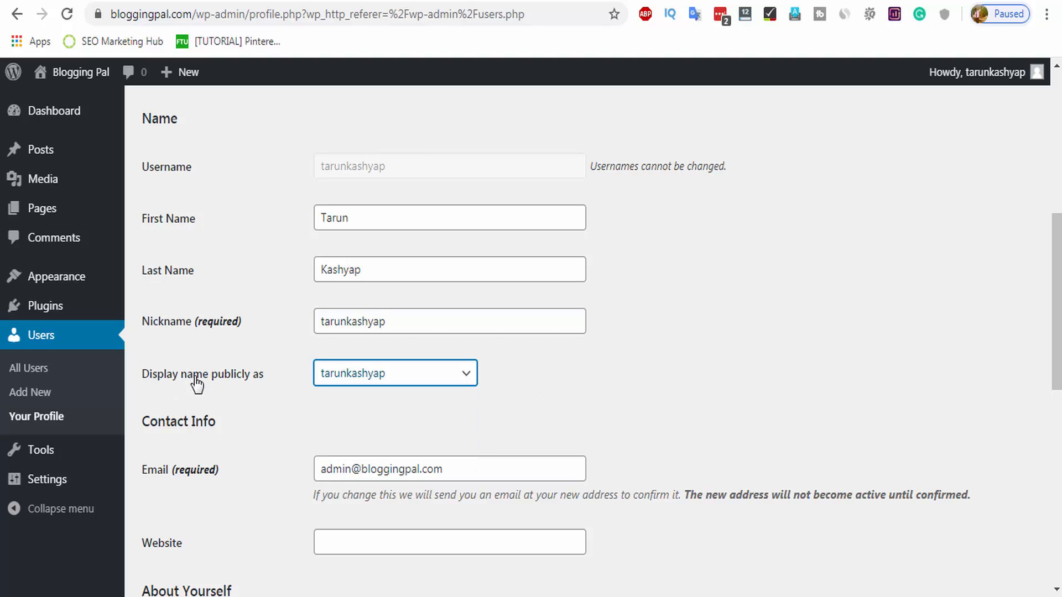
pyautogui.click(352, 375)
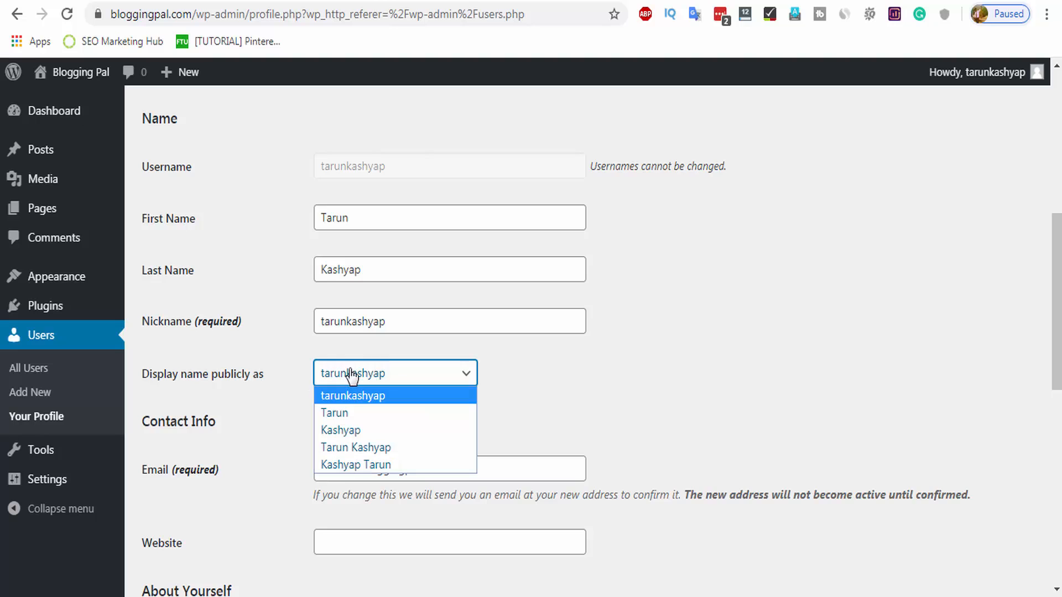
pyautogui.click(366, 447)
pyautogui.click(411, 372)
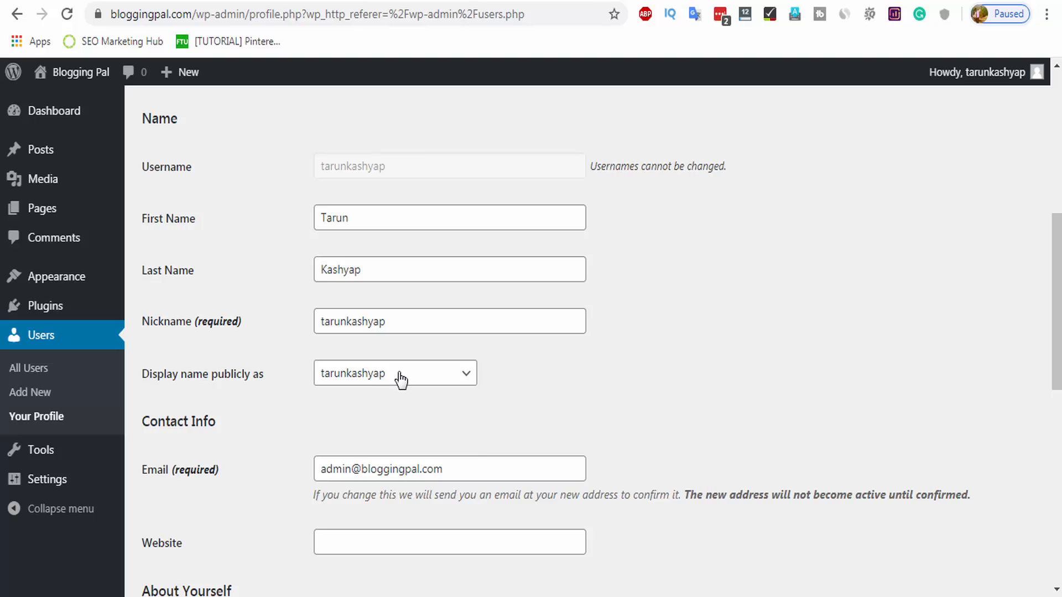
pyautogui.click(396, 377)
pyautogui.click(399, 447)
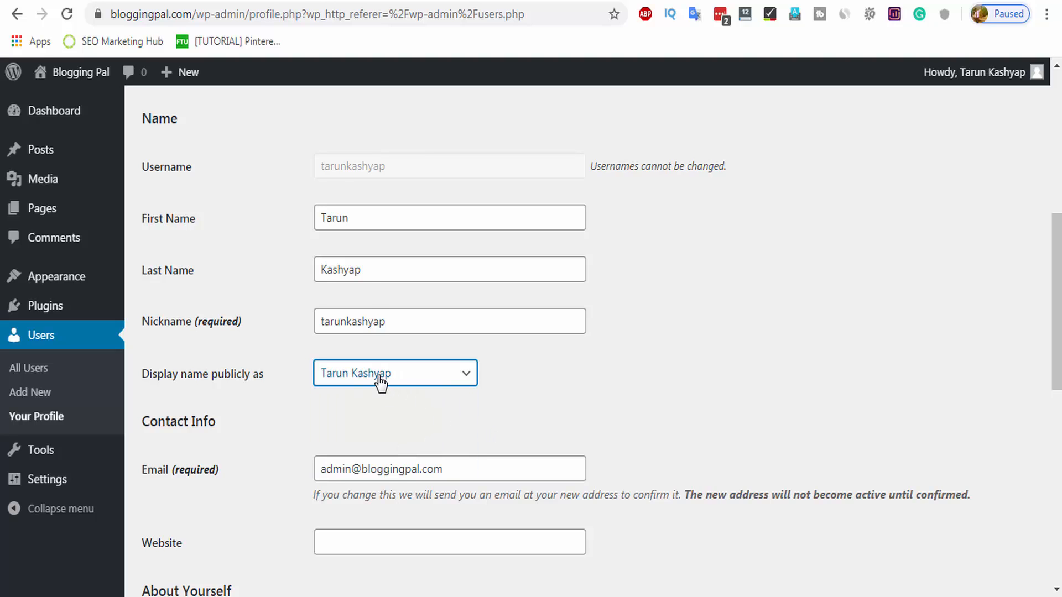
# Replace the profile e-mail with the user's new e-mail address.
pyautogui.scroll(-2, 372, 379)
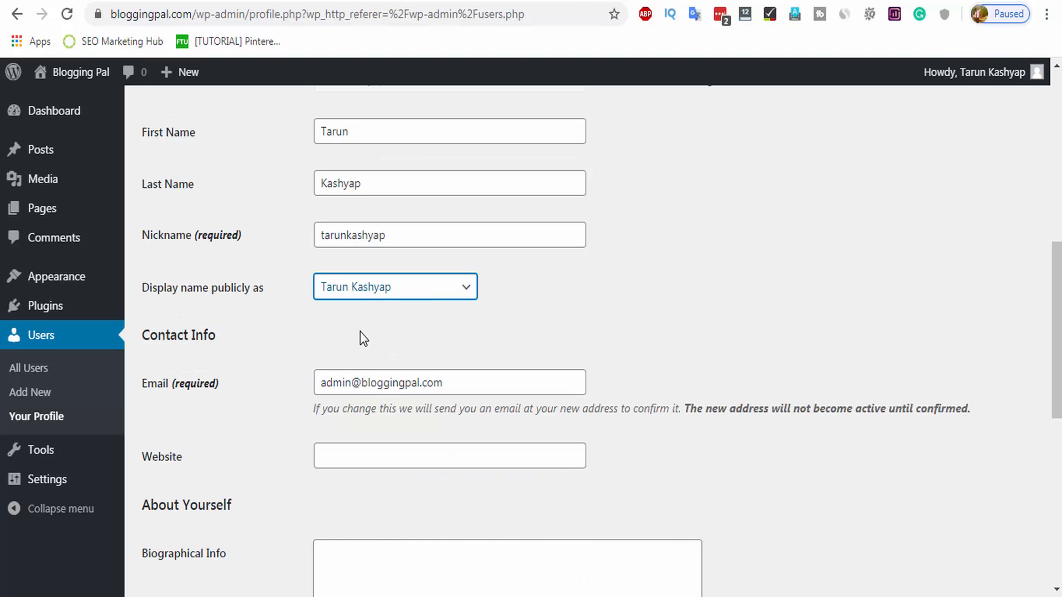
pyautogui.scroll(-4, 365, 331)
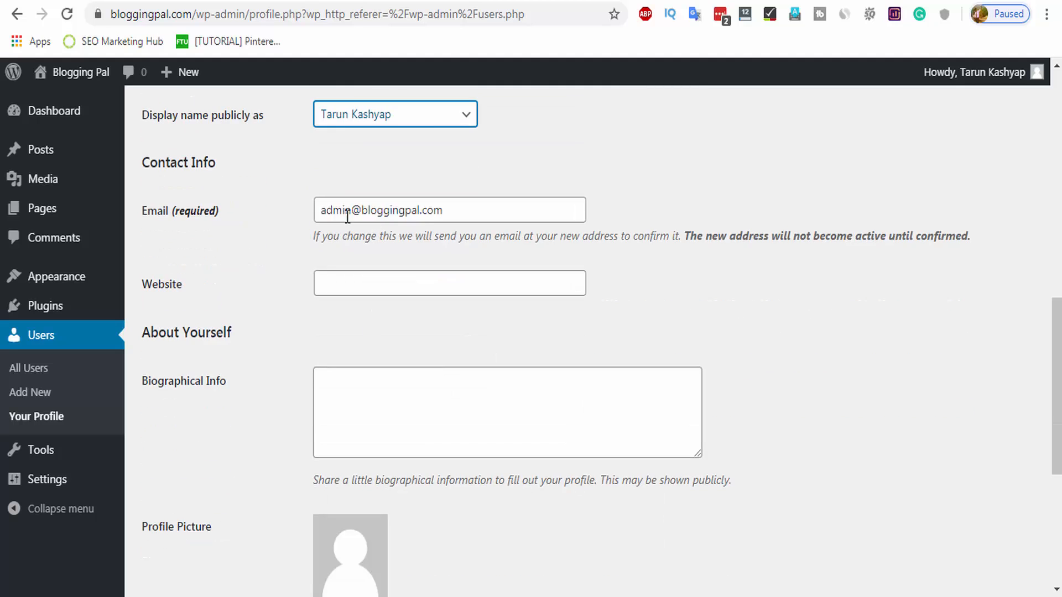
pyautogui.doubleClick(369, 214)
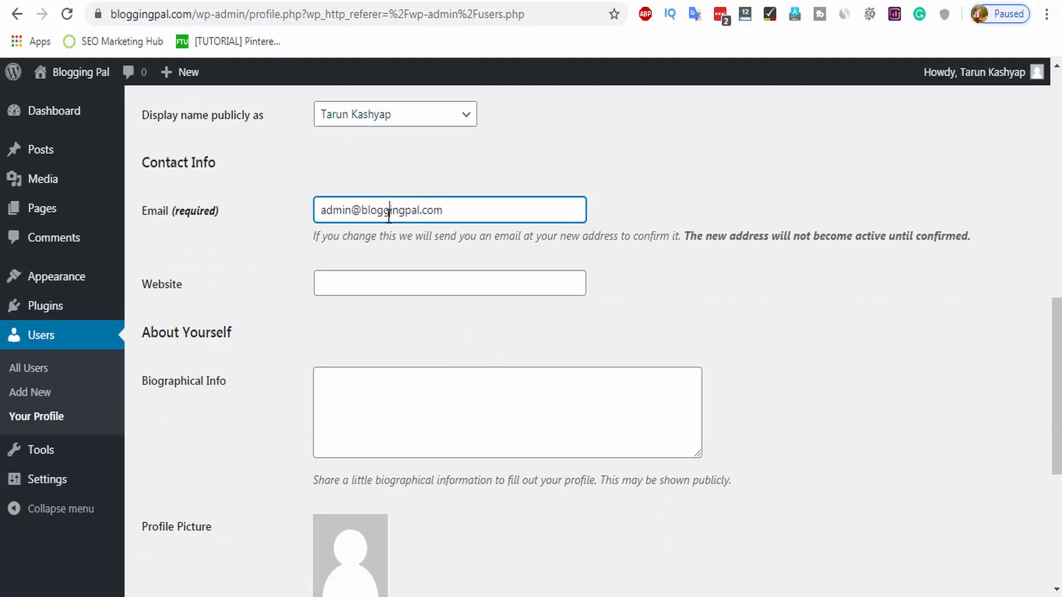
pyautogui.tripleClick(389, 217)
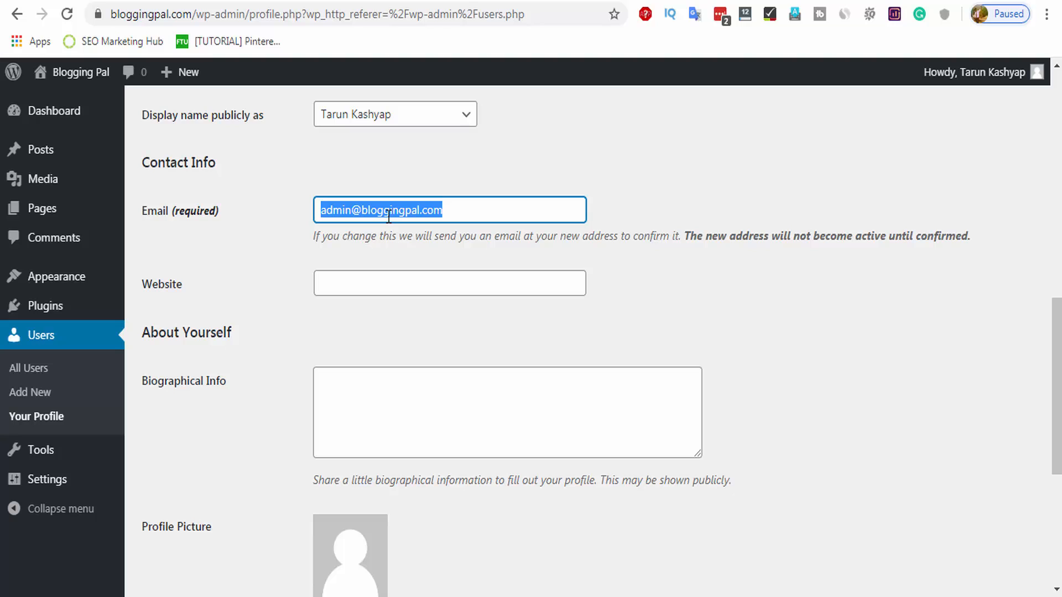
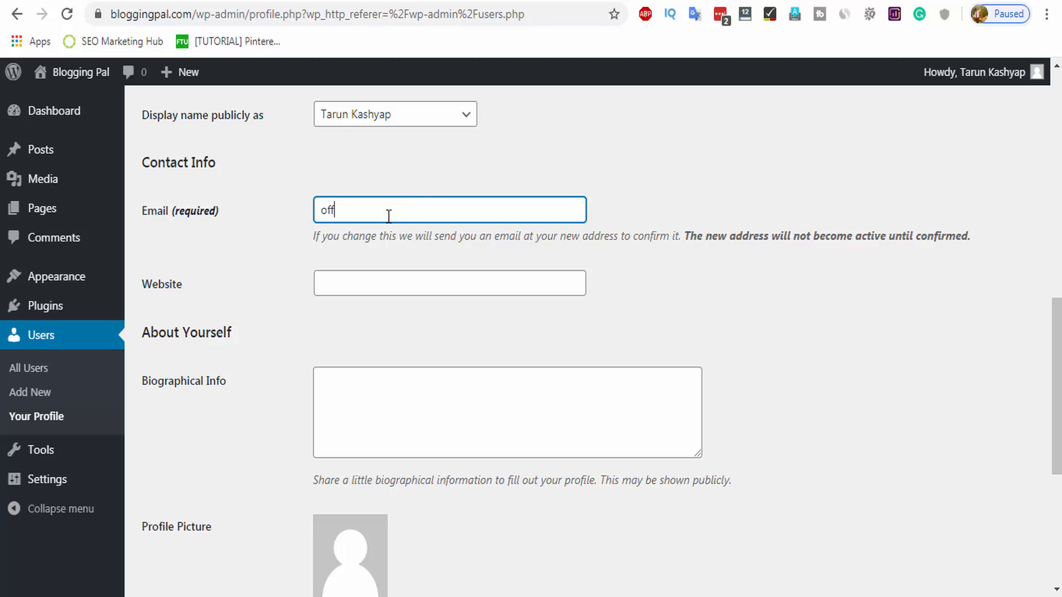
pyautogui.press('BackSpace')
pyautogui.press('BackSpace')
pyautogui.press('BackSpace')
pyautogui.press('BackSpace')
pyautogui.press('BackSpace')
pyautogui.press('BackSpace')
pyautogui.press('BackSpace')
pyautogui.press('BackSpace')
pyautogui.press('BackSpace')
pyautogui.press('BackSpace')
pyautogui.press('BackSpace')
pyautogui.press('BackSpace')
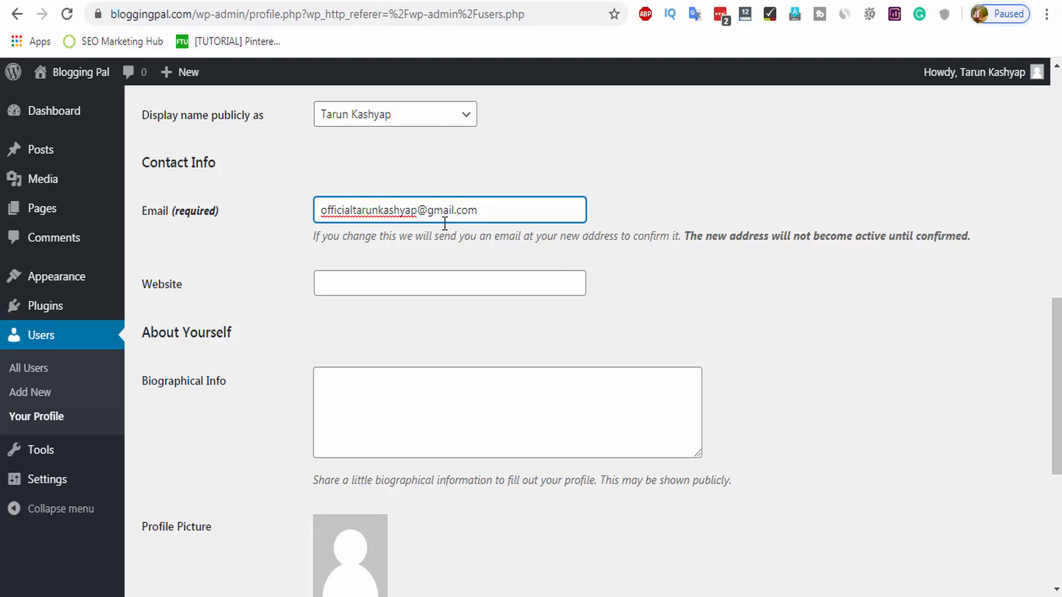
pyautogui.click(641, 276)
pyautogui.click(360, 280)
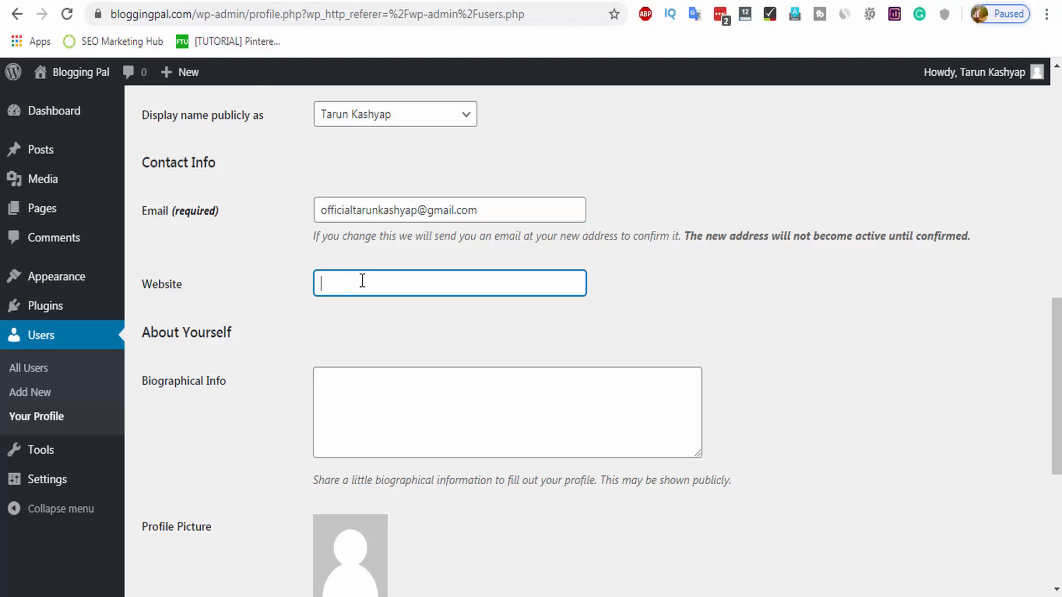
pyautogui.click(196, 12)
pyautogui.click(218, 14)
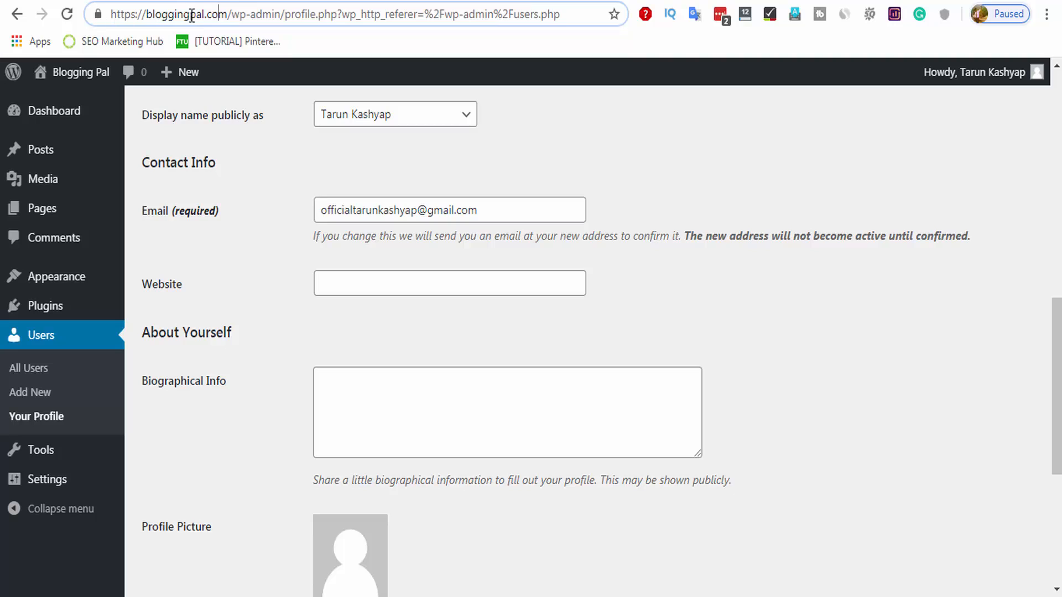
pyautogui.moveTo(227, 14); pyautogui.dragTo(102, 3)
pyautogui.hotkey('ctrl', 'c')
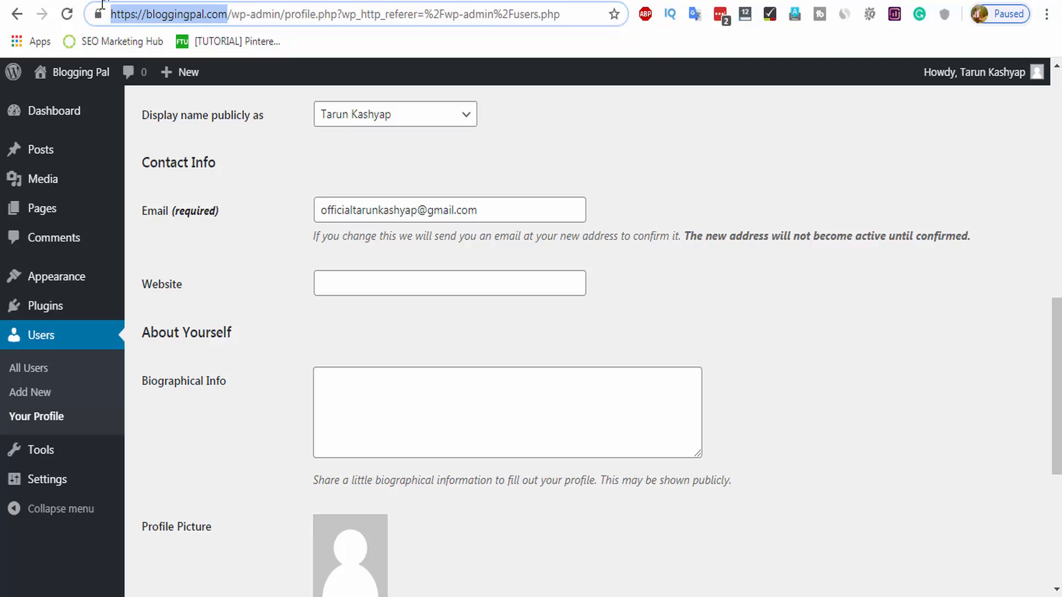
pyautogui.click(367, 282)
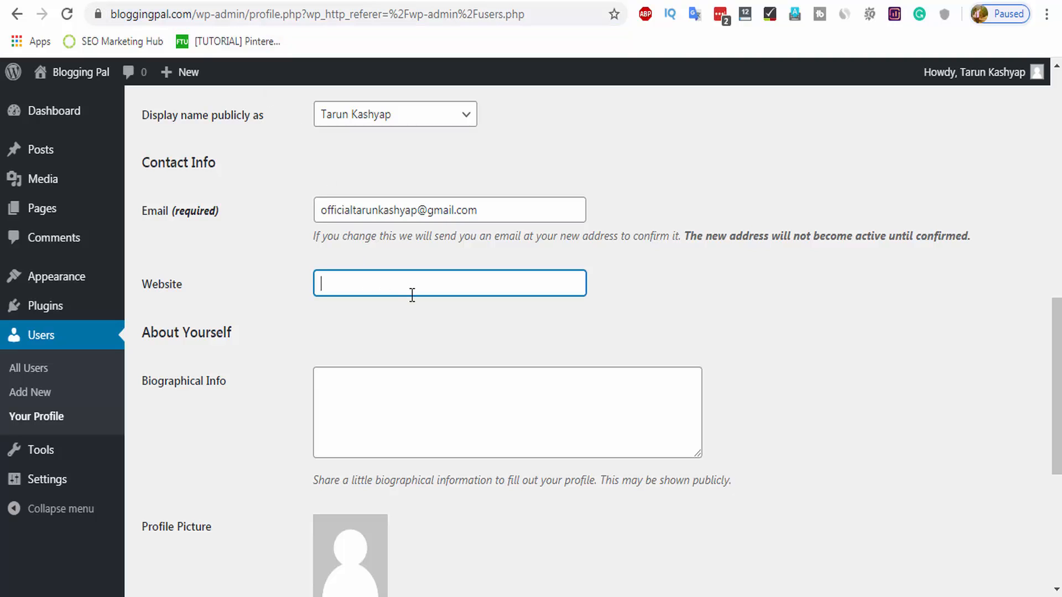
pyautogui.hotkey('ctrl', 'v')
pyautogui.scroll(-3, 485, 310)
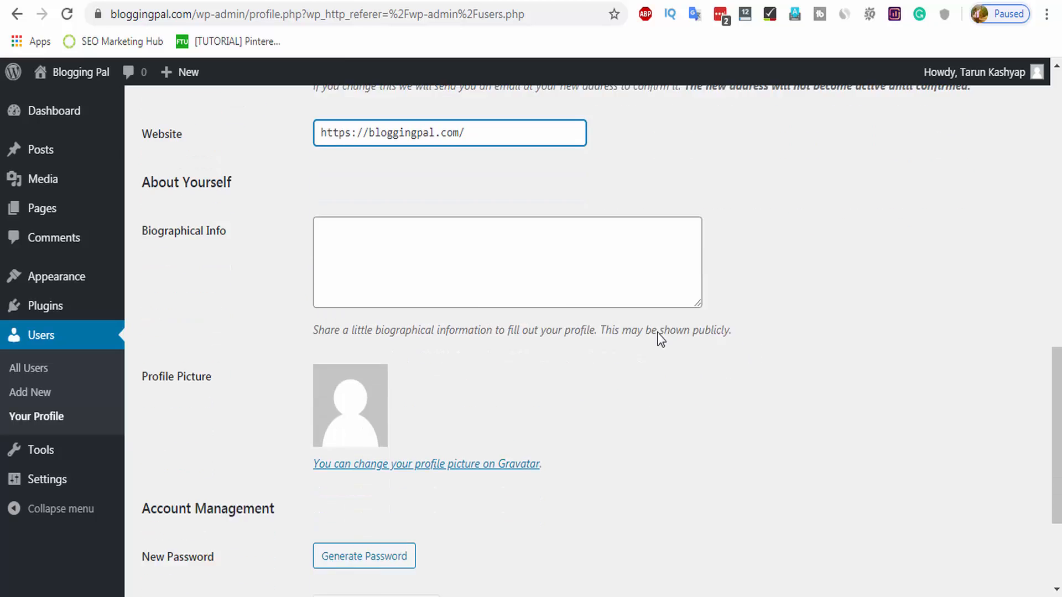
pyautogui.click(409, 247)
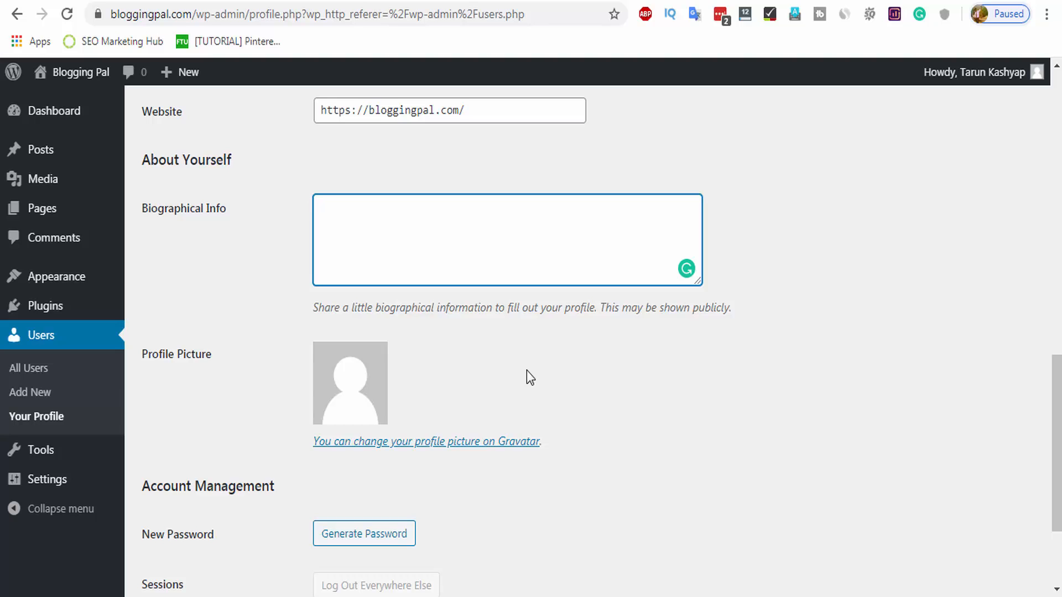
# Paste the Blogging Pal welcome bio into Biographical Info and accept the 'love to' grammar fix.
pyautogui.write('Hello Everyone Welcome to Blogging Pal  My name is Tarun Kashyap and I love Write about Blogging and Digital Marketing.')
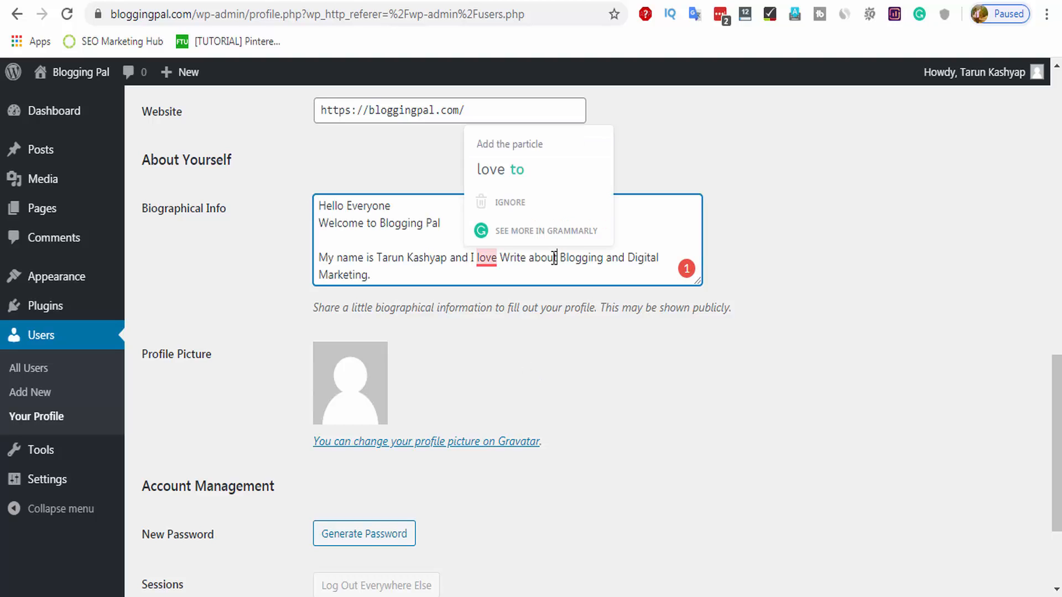
pyautogui.moveTo(488, 266)
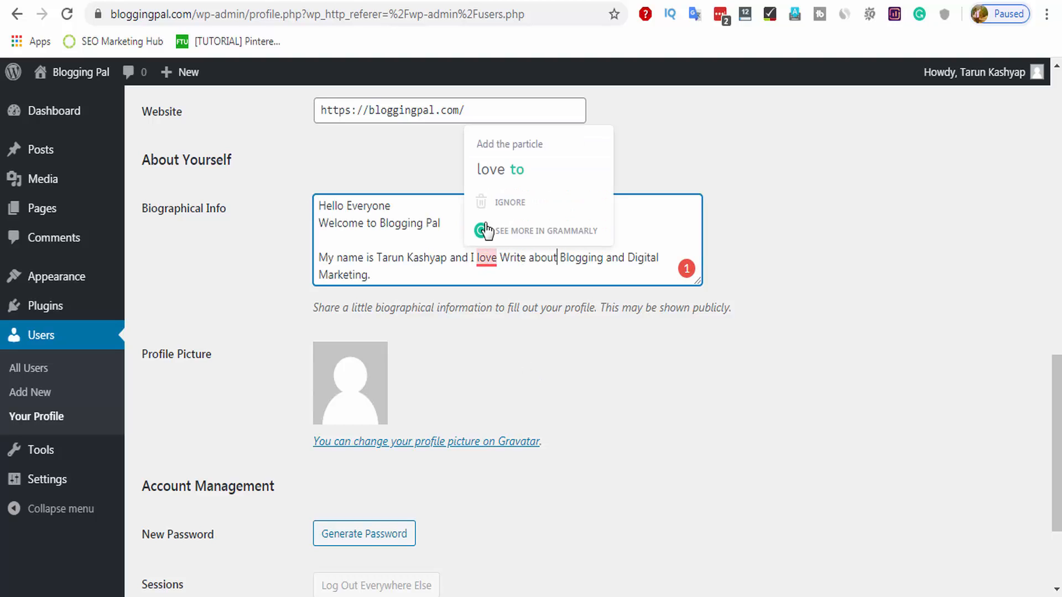
pyautogui.click(493, 170)
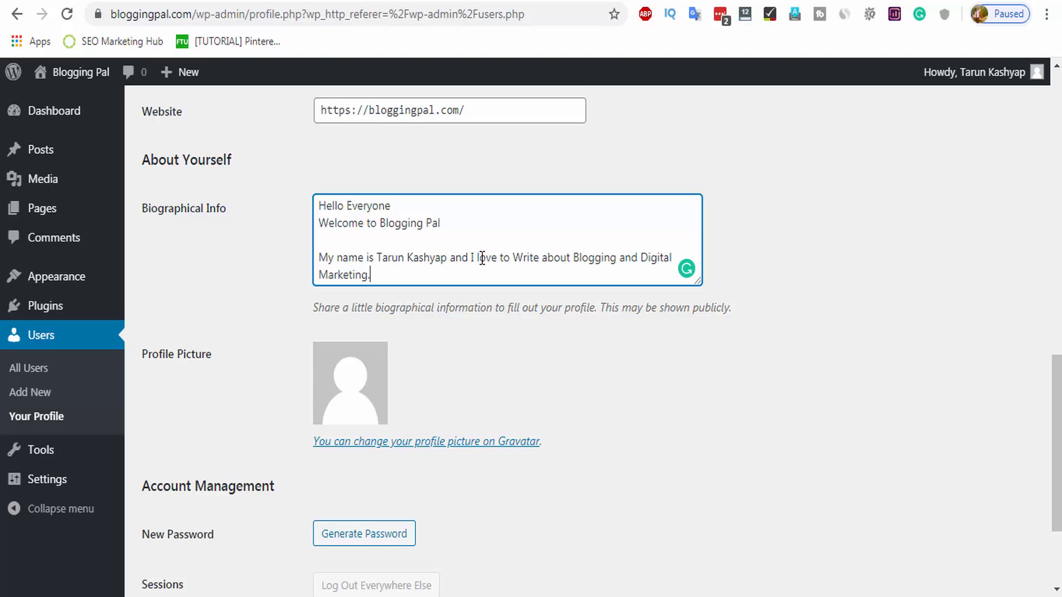
pyautogui.scroll(-1, 506, 315)
pyautogui.scroll(-3, 507, 316)
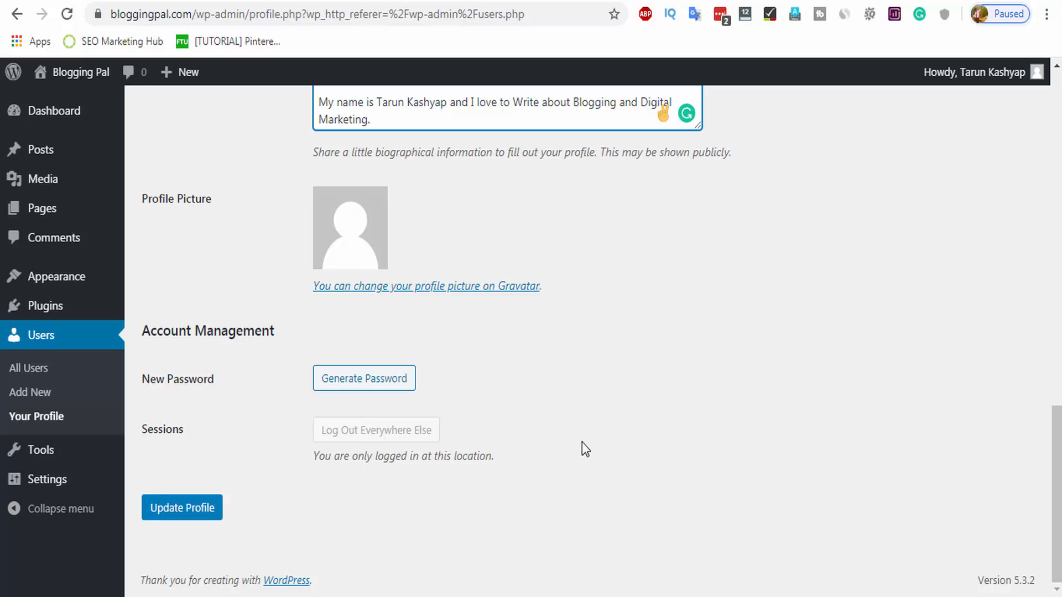
# Click Update Profile and review the pending e-mail change notice.
pyautogui.click(209, 506)
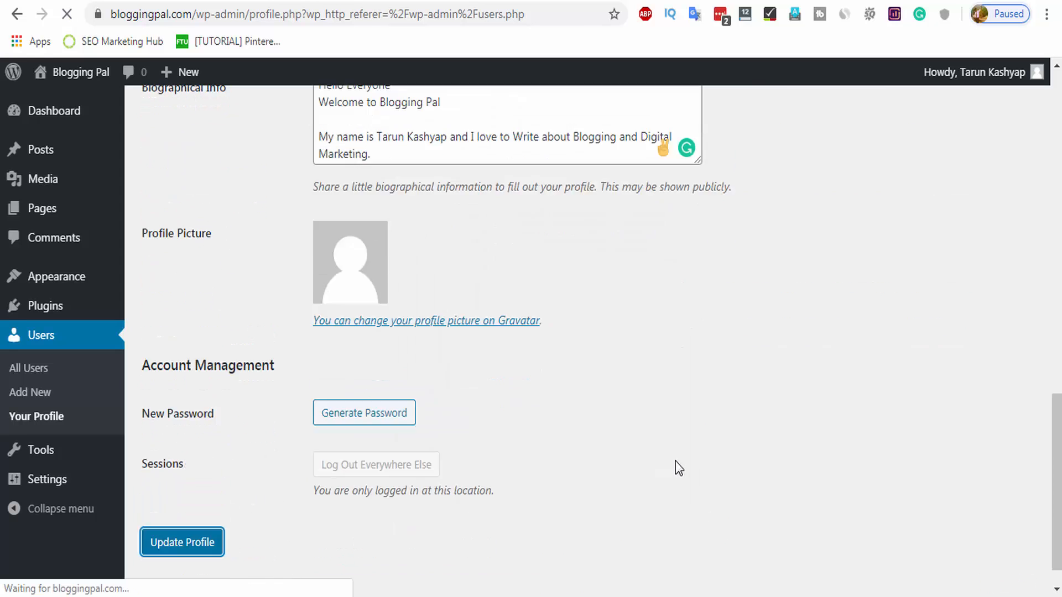
pyautogui.scroll(-6, 652, 481)
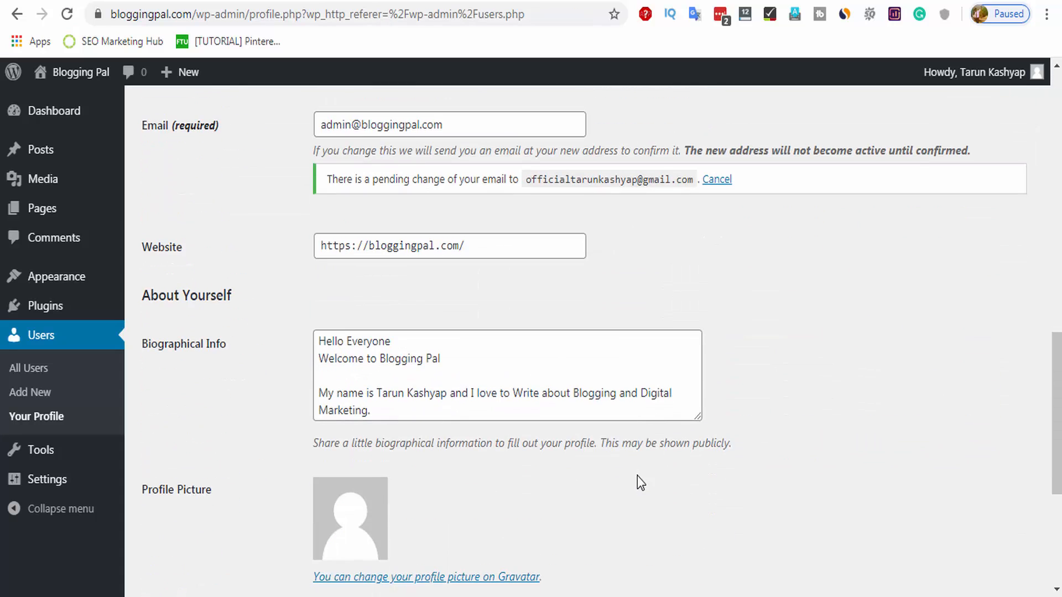
pyautogui.scroll(4, 465, 476)
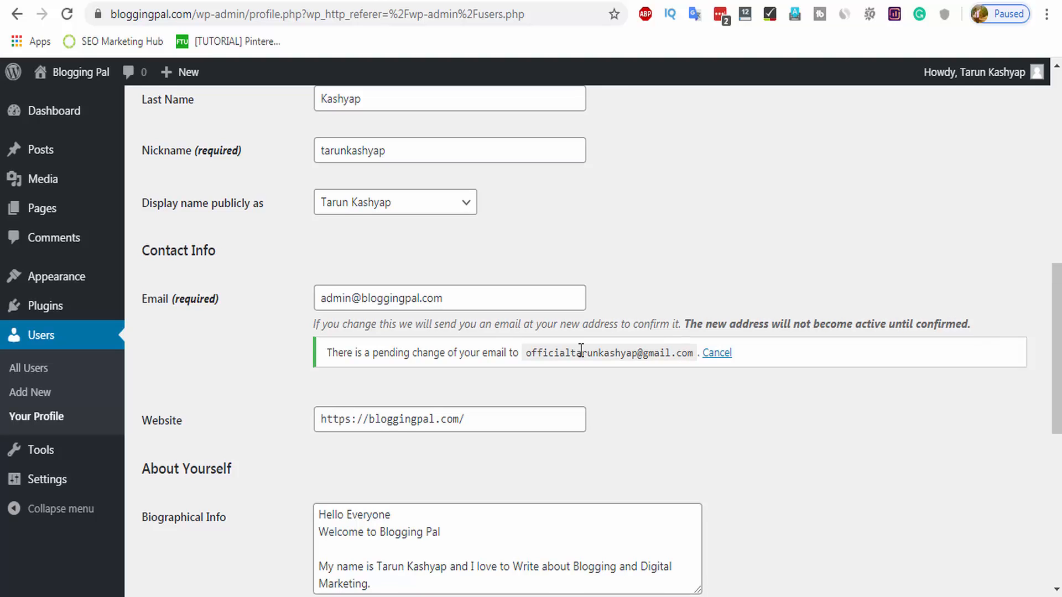
# Reload the profile and check that the new e-mail address now shows as current.
pyautogui.click(67, 16)
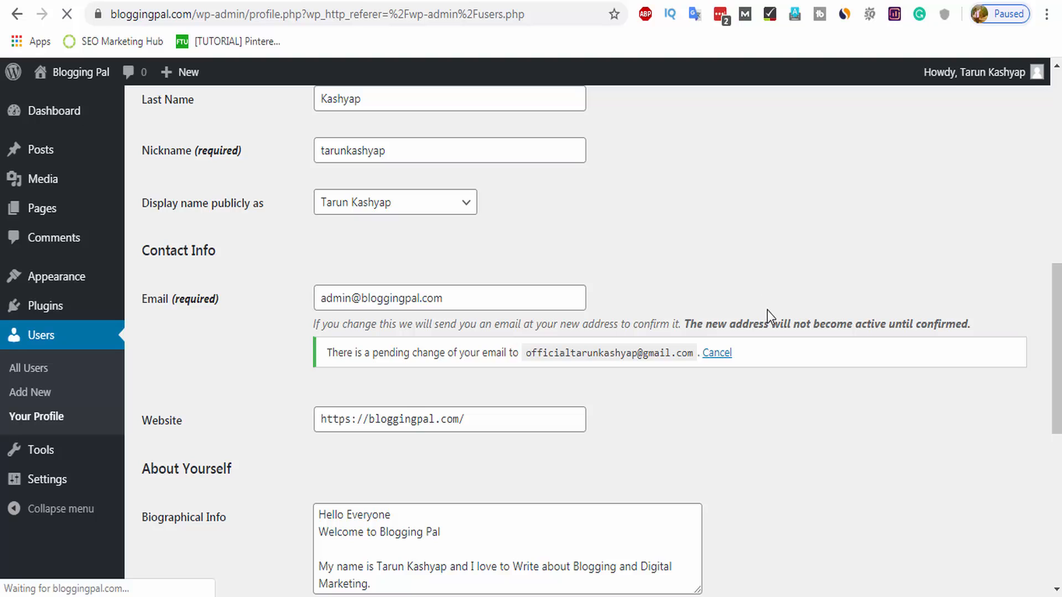
pyautogui.scroll(-1, 609, 315)
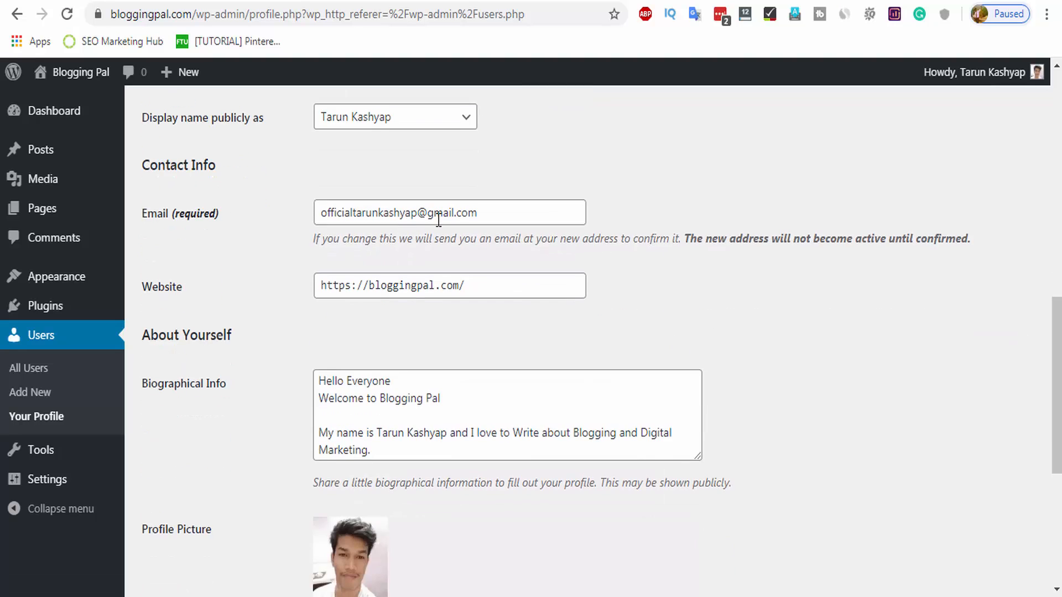
pyautogui.doubleClick(485, 214)
pyautogui.hotkey('ctrl', 'a')
pyautogui.click(524, 207)
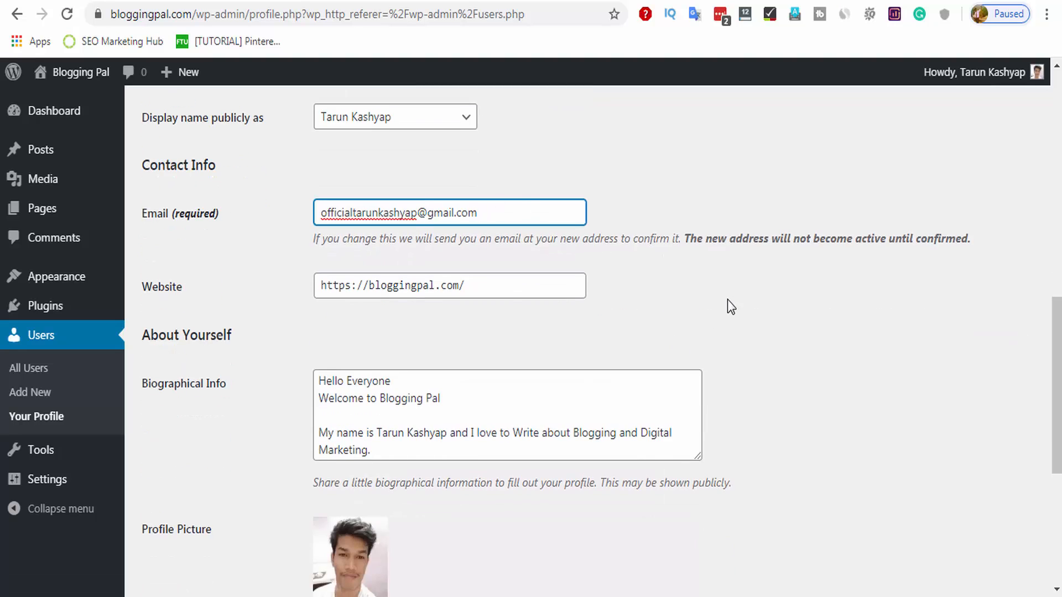
pyautogui.scroll(-4, 763, 331)
pyautogui.scroll(3, 763, 341)
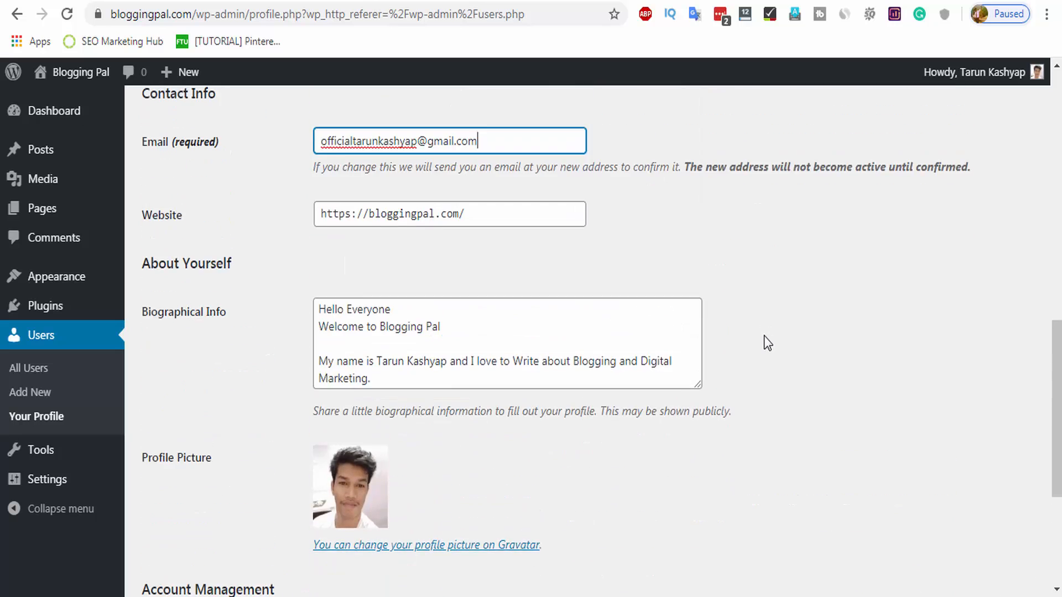
pyautogui.scroll(-3, 763, 341)
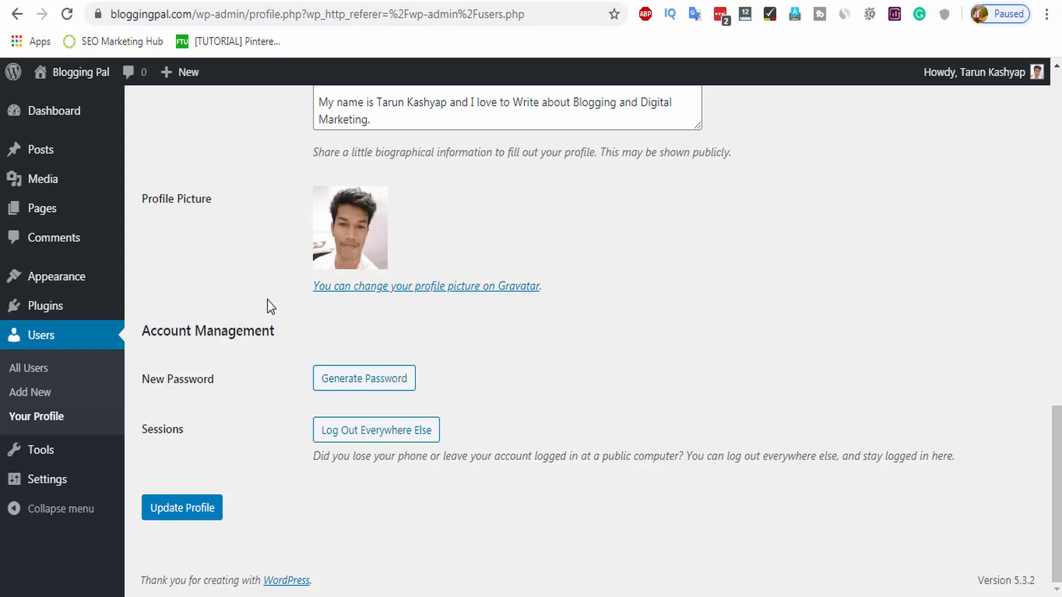
# Preview the Light, Blue, Coffee, Sunrise and Ocean colour schemes, then settle on Midnight.
pyautogui.scroll(20, 271, 309)
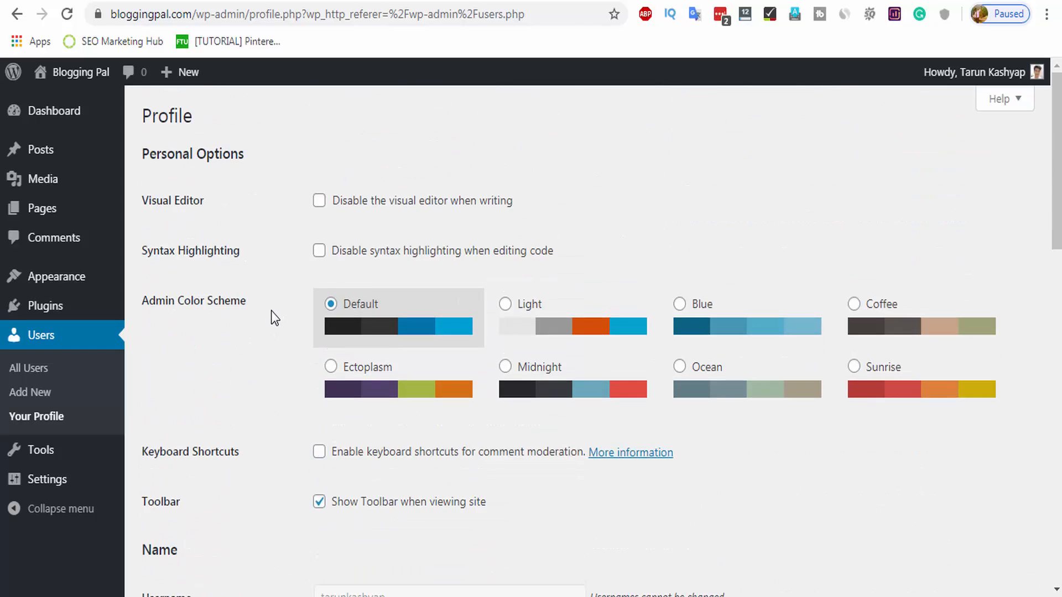
pyautogui.scroll(-5, 271, 318)
pyautogui.scroll(5, 280, 322)
pyautogui.click(553, 332)
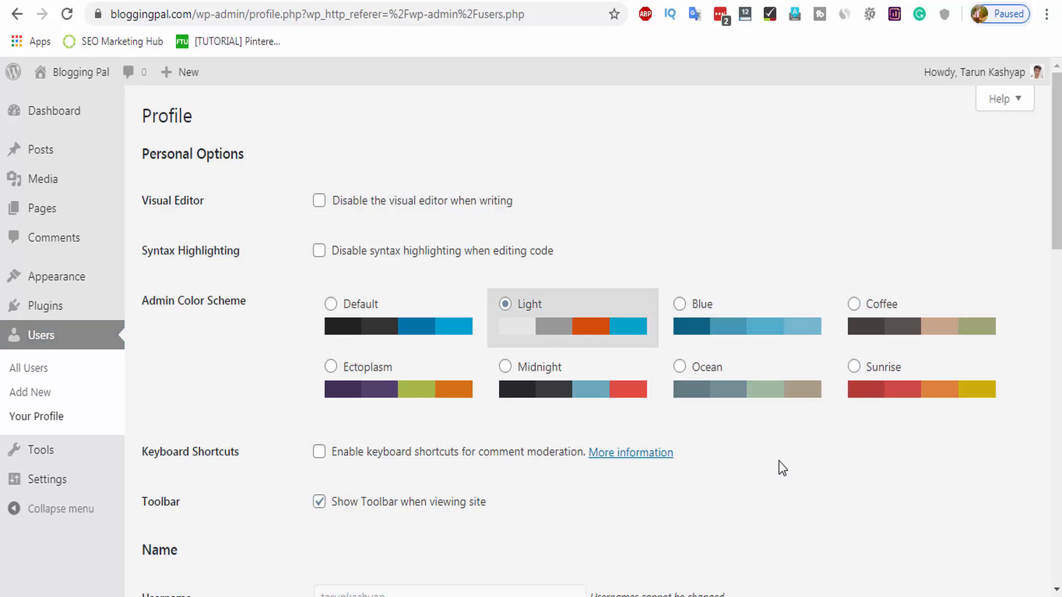
pyautogui.click(710, 307)
pyautogui.click(863, 326)
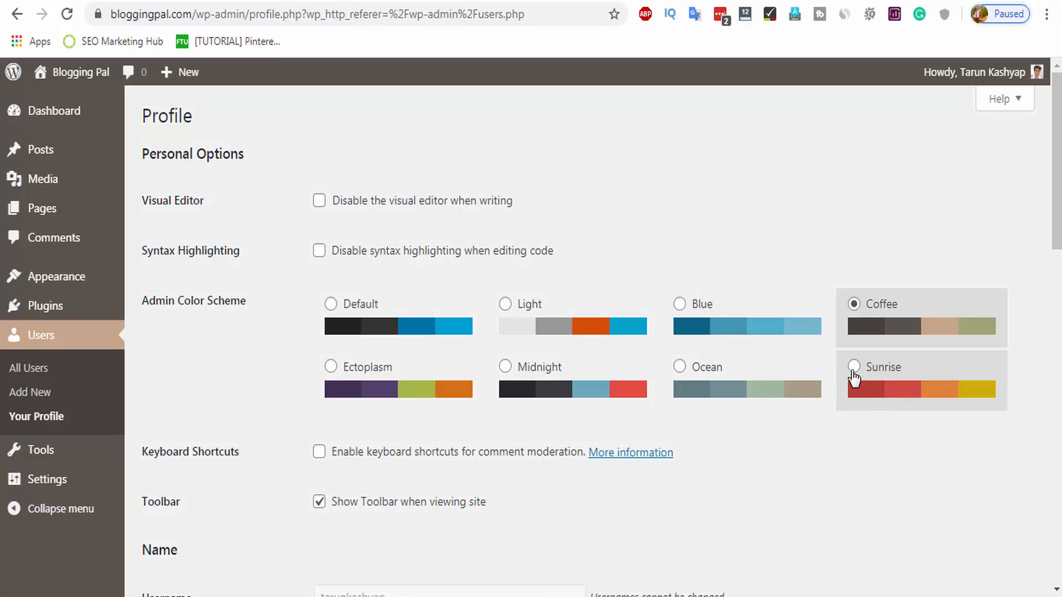
pyautogui.click(853, 371)
pyautogui.click(678, 387)
pyautogui.click(525, 395)
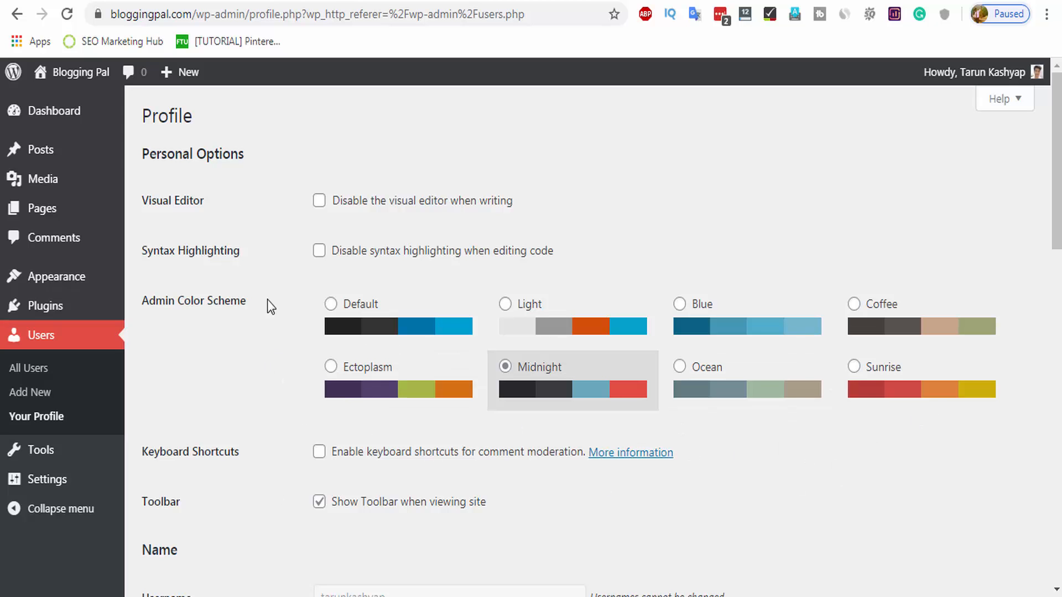
pyautogui.scroll(-3, 138, 437)
pyautogui.moveTo(42, 449)
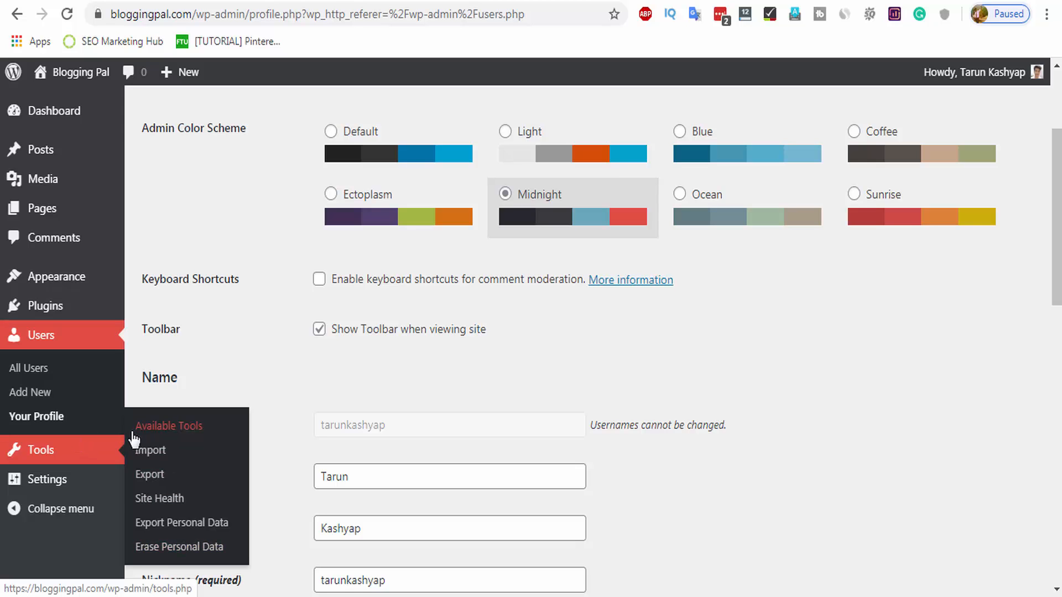
# Open General Settings and inspect the Site Title field without changing it.
pyautogui.click(55, 480)
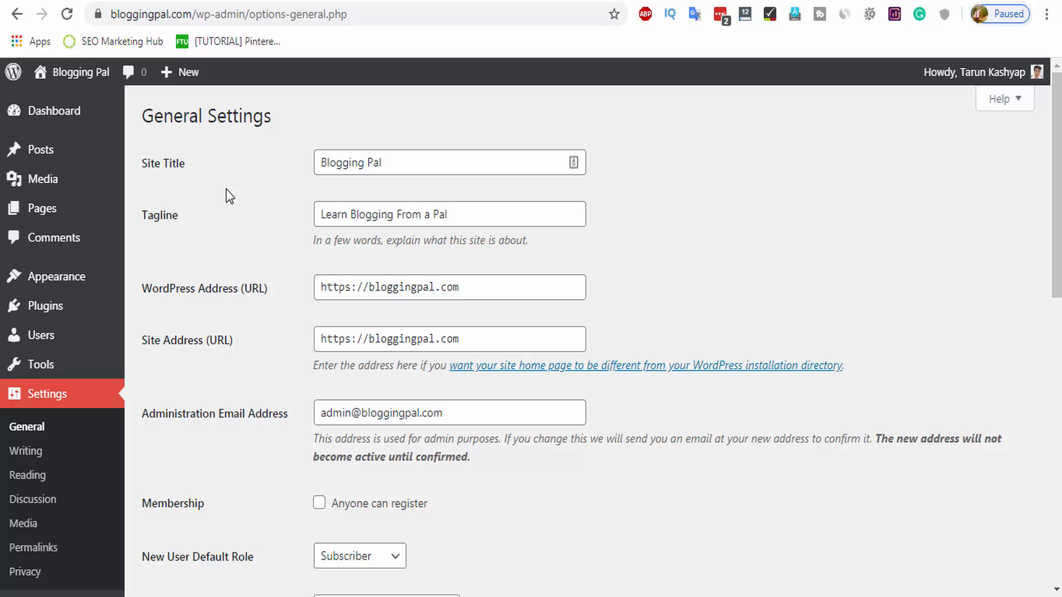
pyautogui.doubleClick(372, 161)
pyautogui.hotkey('ctrl', 'a')
pyautogui.click(427, 159)
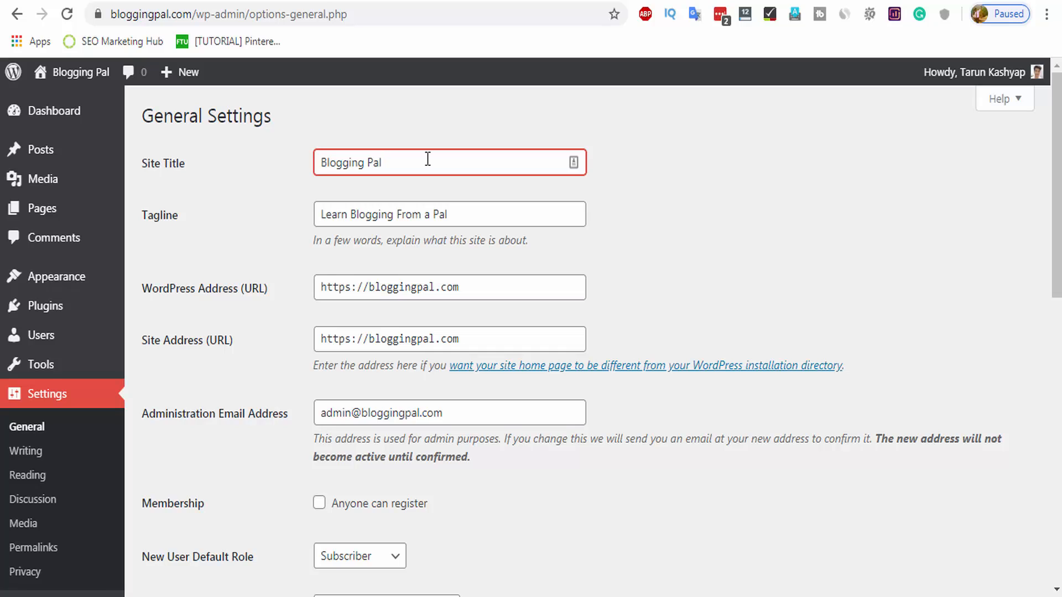
pyautogui.tripleClick(427, 159)
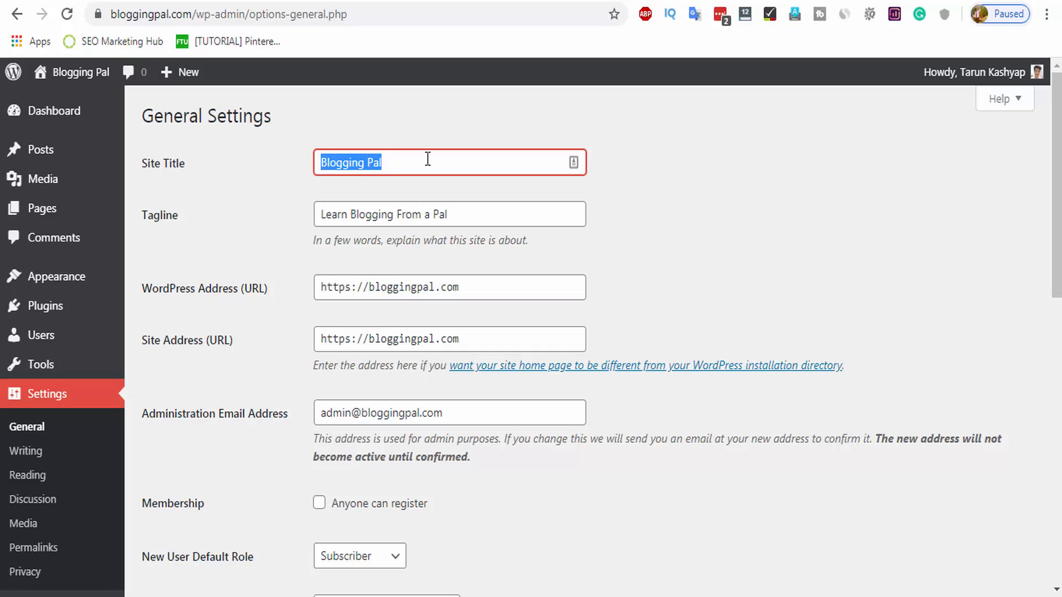
pyautogui.click(464, 161)
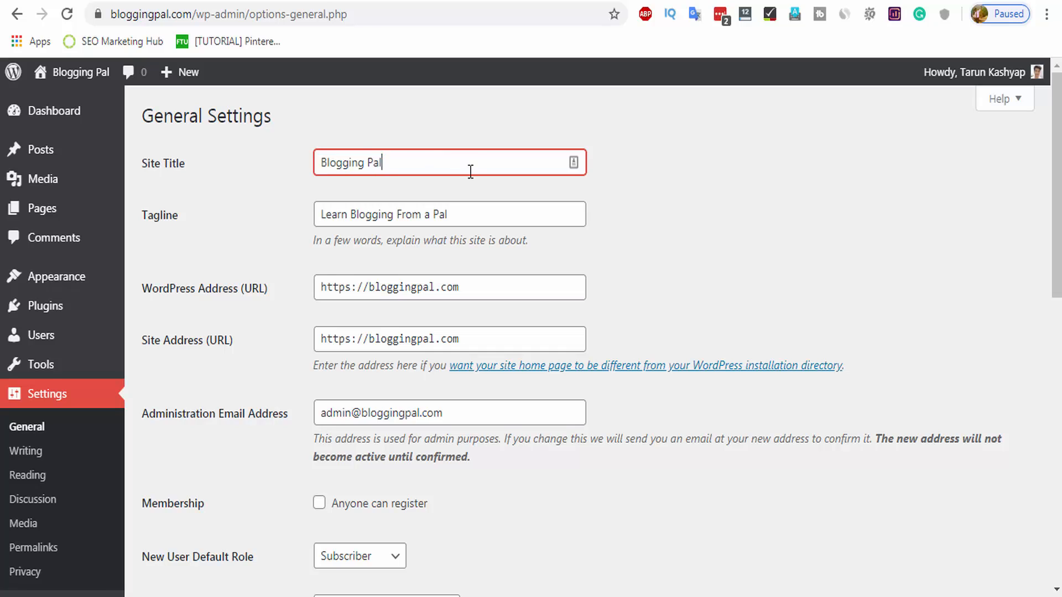
# Replace 'a' with 'Your' so the tagline reads 'Learn Blogging From Your Pal'.
pyautogui.doubleClick(428, 214)
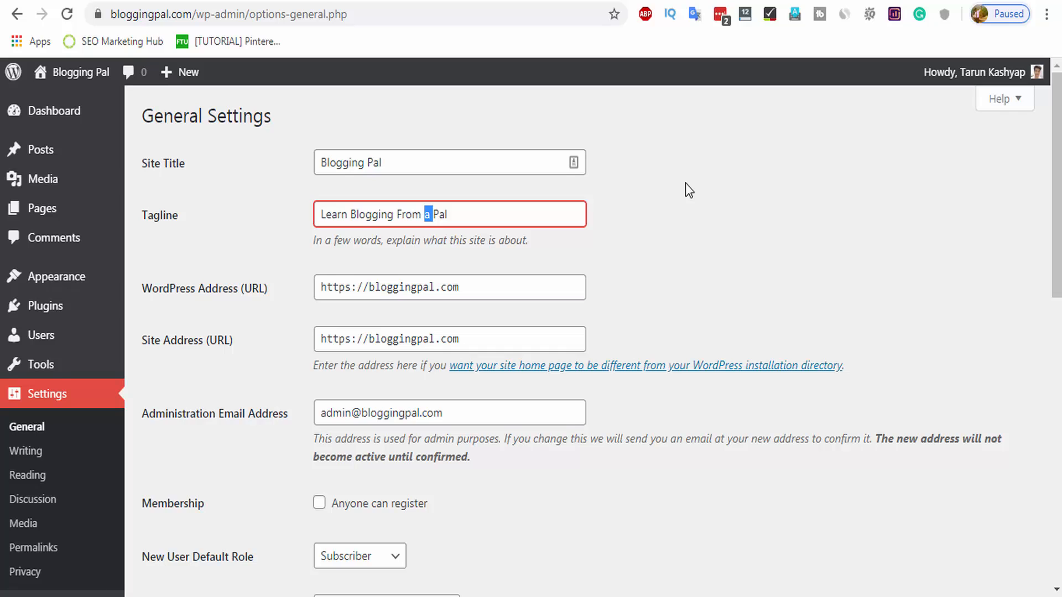
pyautogui.write('Your')
pyautogui.click(629, 211)
pyautogui.click(505, 218)
pyautogui.click(699, 242)
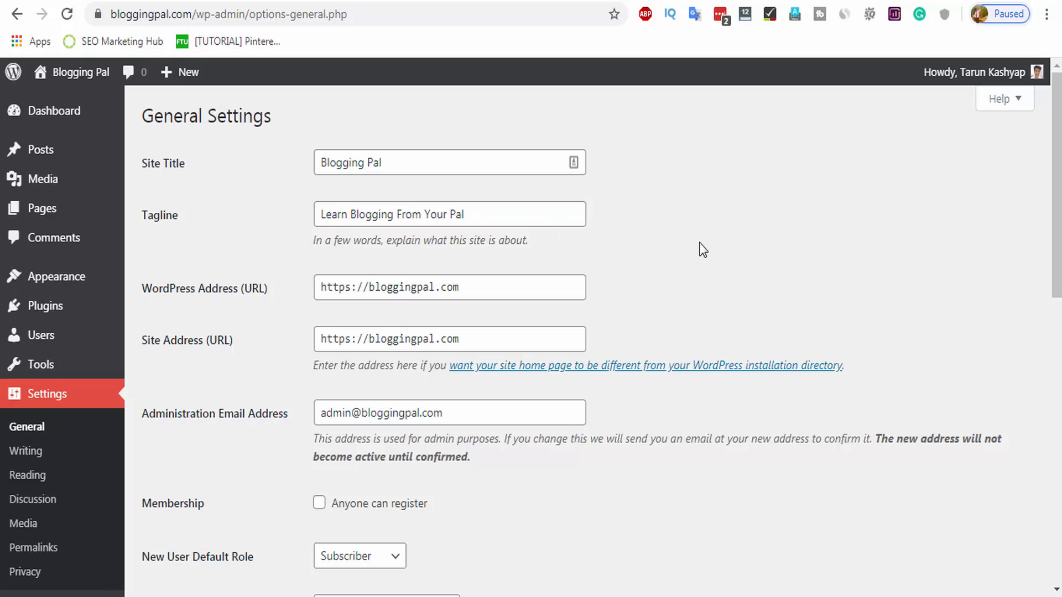
pyautogui.scroll(-3, 640, 301)
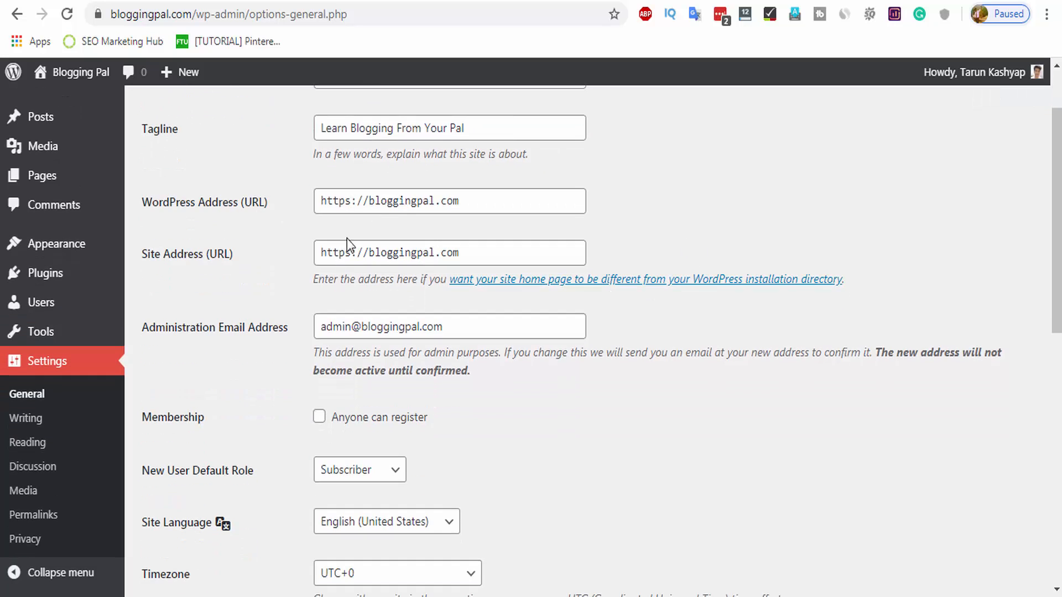
# Choose UTC+5:30 from the Timezone dropdown in General Settings.
pyautogui.click(352, 201)
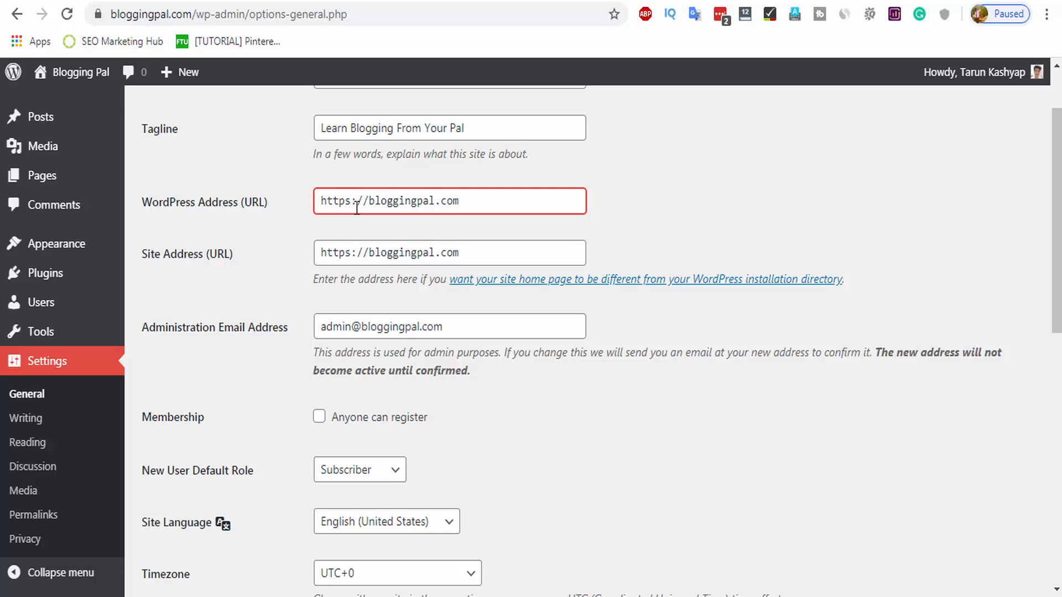
pyautogui.scroll(-2, 473, 301)
pyautogui.scroll(-2, 481, 277)
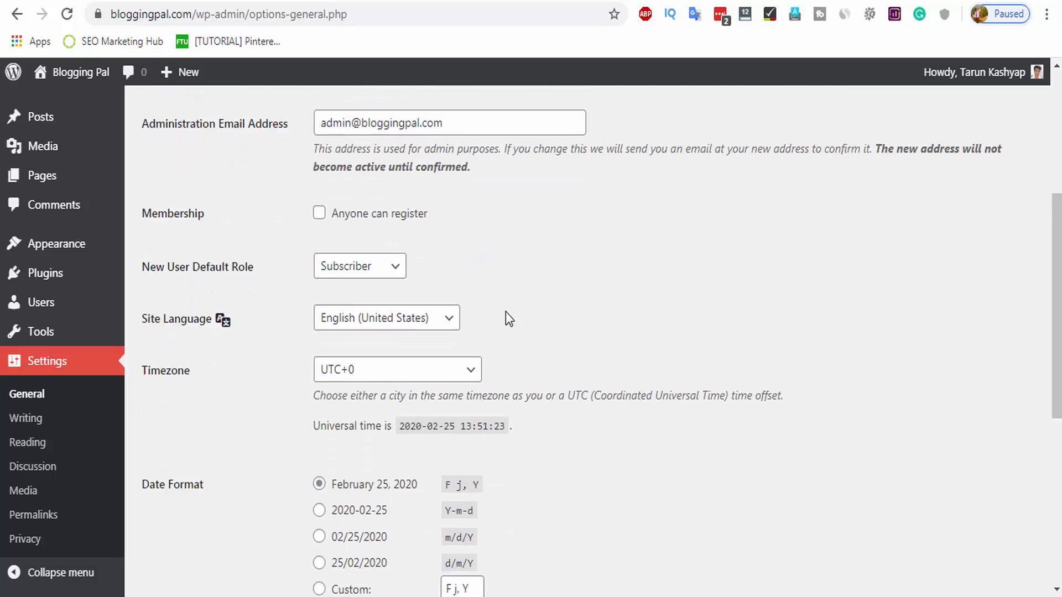
pyautogui.scroll(-1, 509, 319)
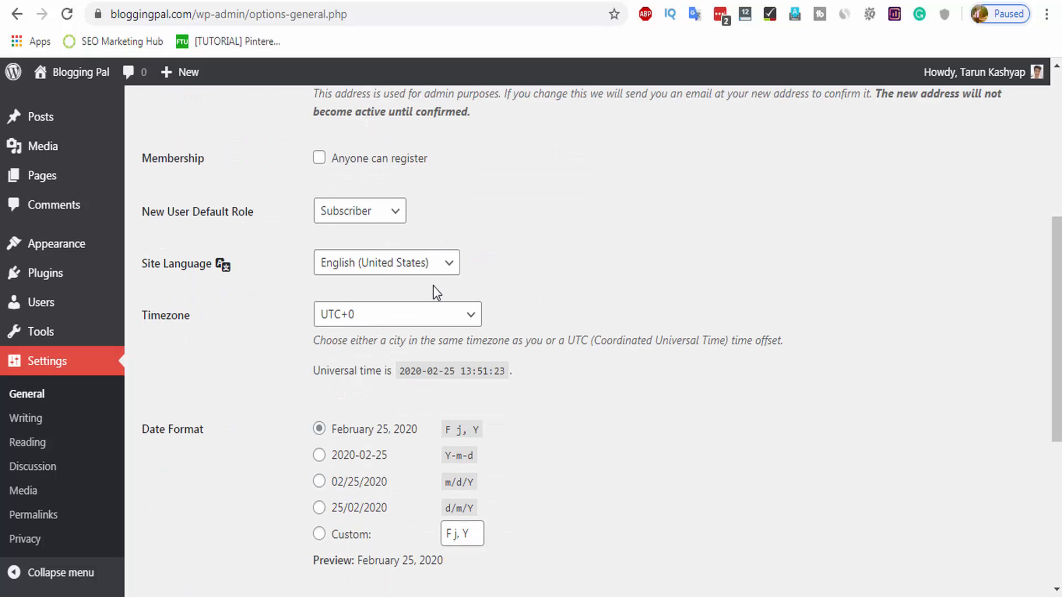
pyautogui.click(399, 321)
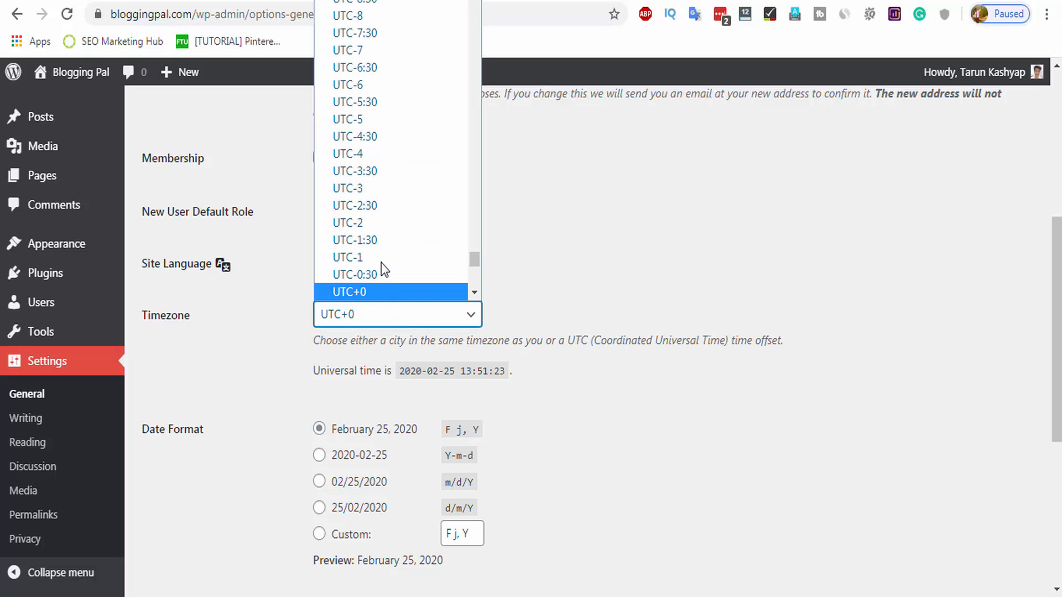
pyautogui.scroll(-9, 401, 213)
pyautogui.scroll(7, 399, 224)
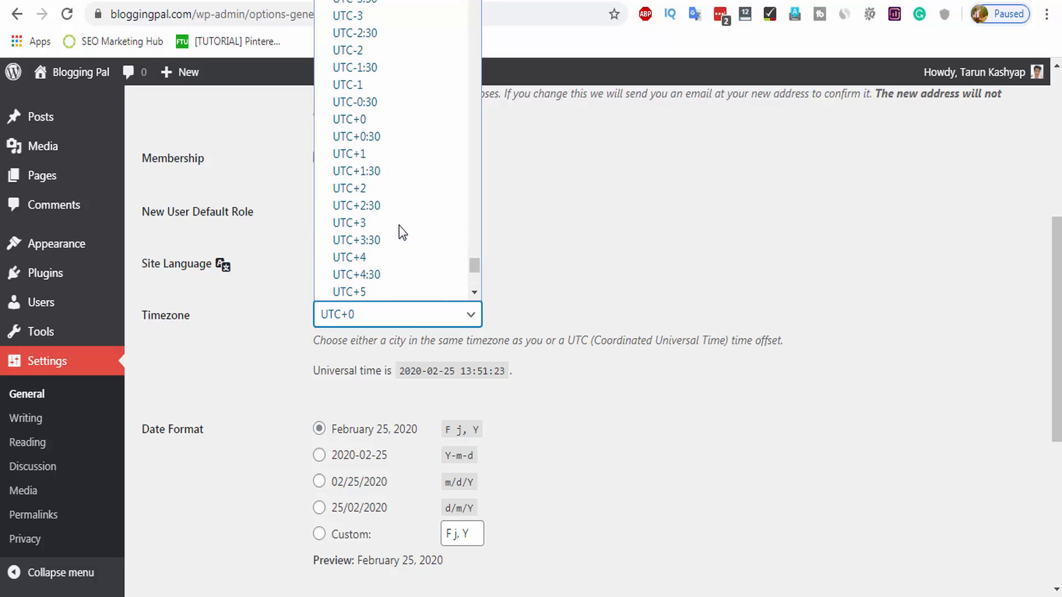
pyautogui.scroll(-3, 393, 176)
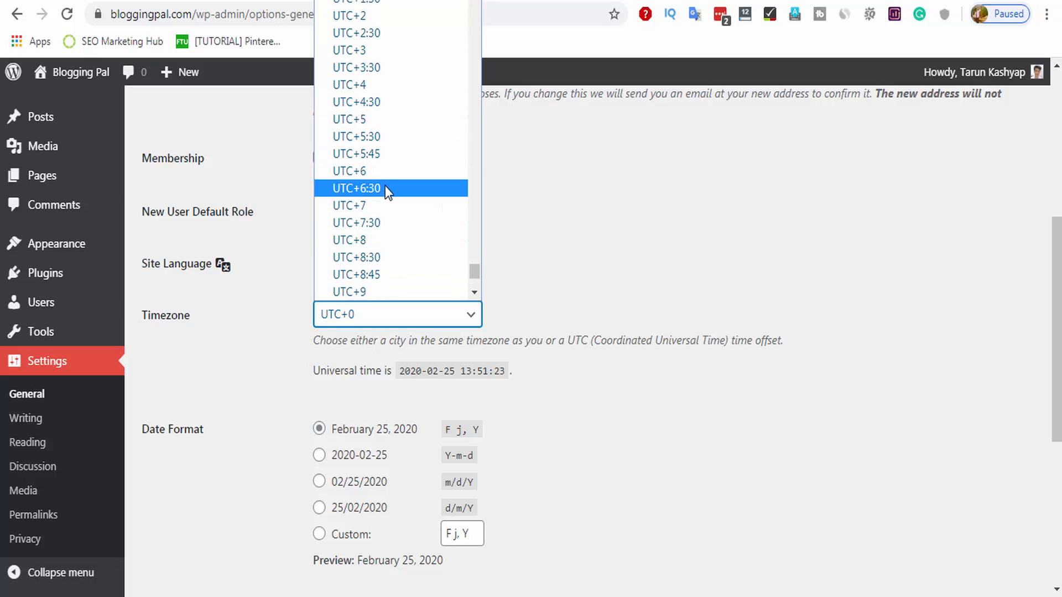
pyautogui.click(381, 139)
# Save the General Settings with the new UTC+5:30 timezone.
pyautogui.scroll(-2, 612, 265)
pyautogui.scroll(-1, 613, 265)
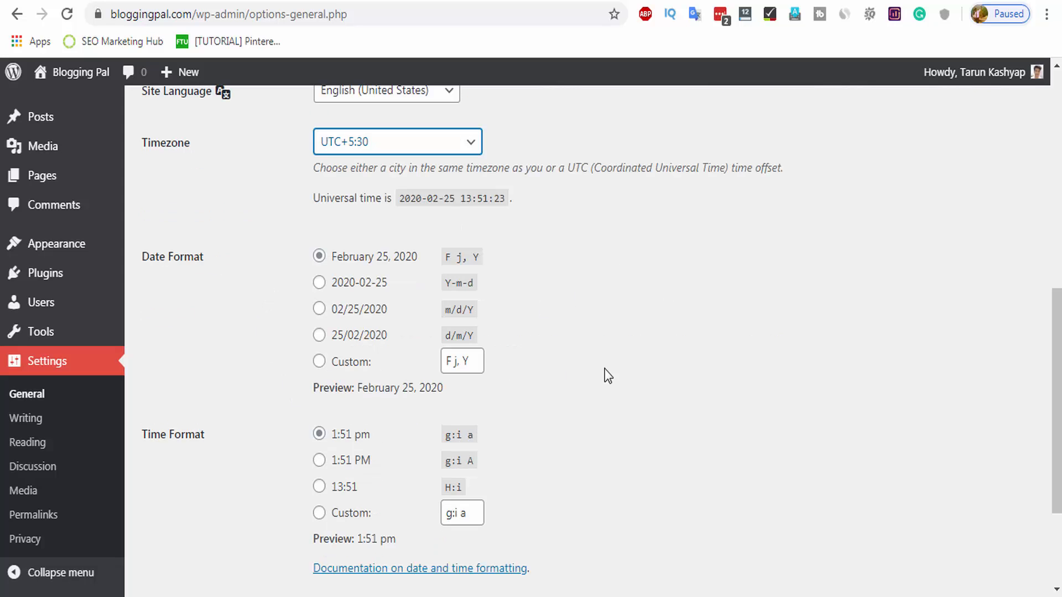
pyautogui.scroll(-3, 481, 385)
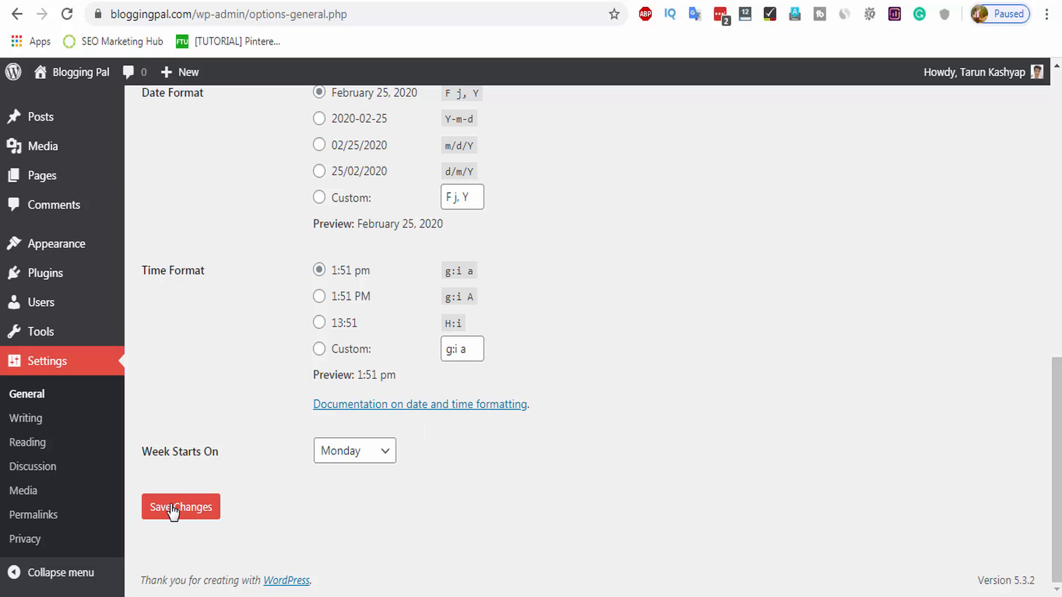
pyautogui.click(186, 507)
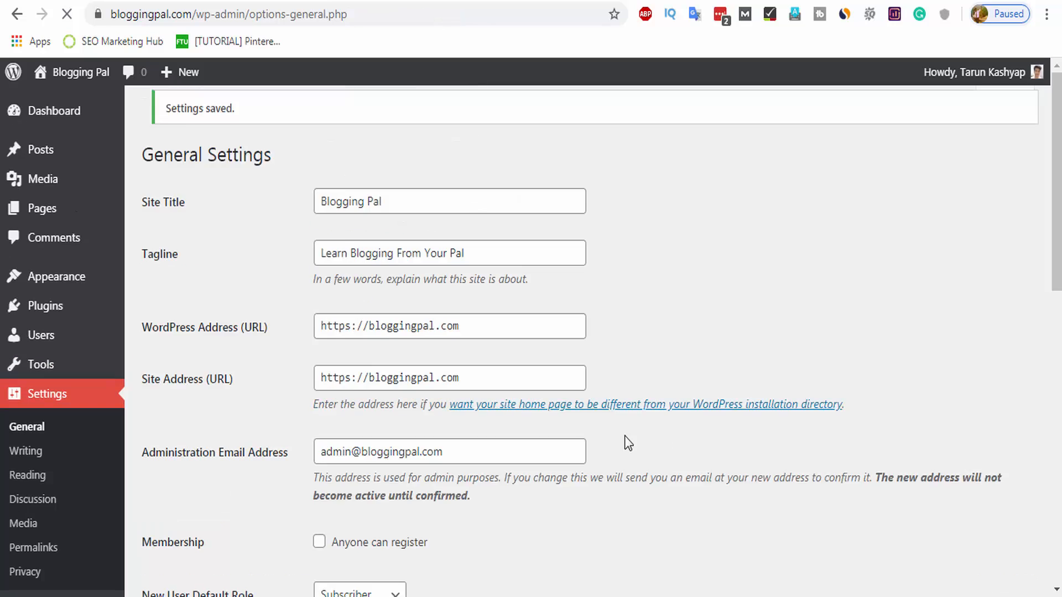
pyautogui.scroll(-5, 535, 494)
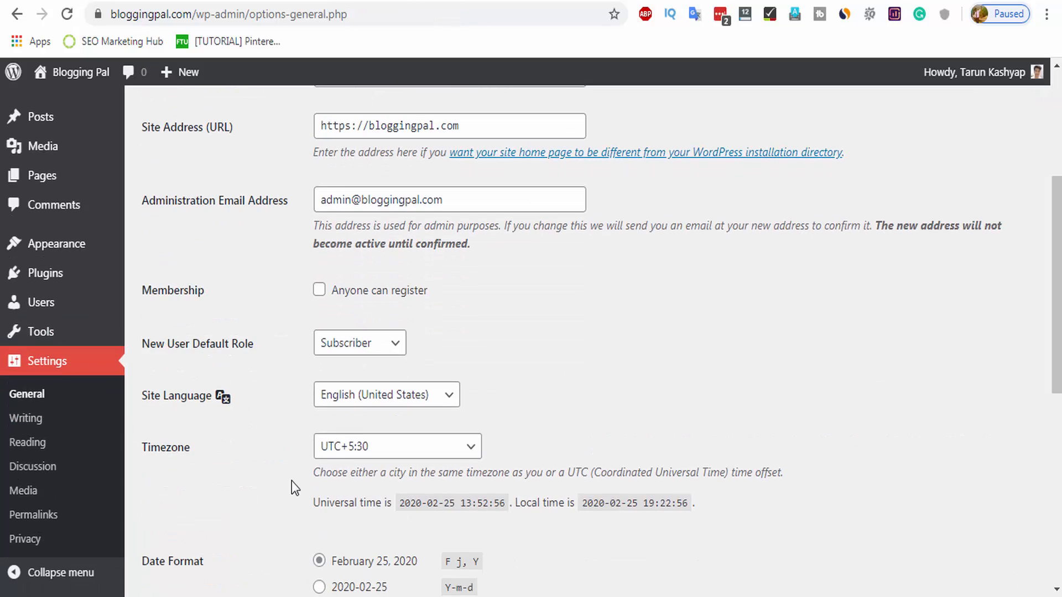
# In Writing Settings, replace the pingomatic Update Services entry with a pasted list of ping URLs.
pyautogui.click(26, 424)
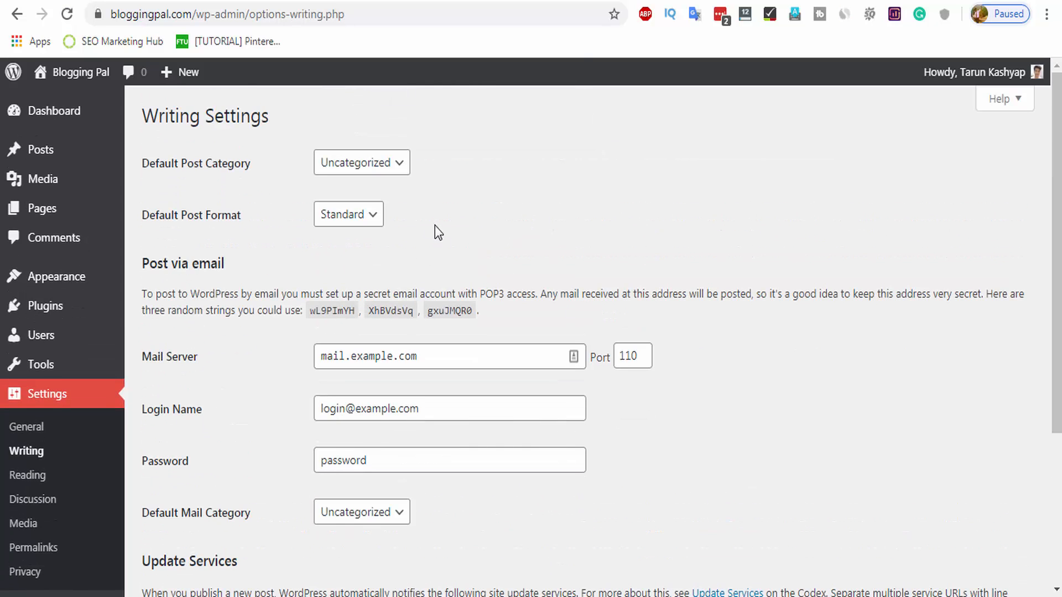
pyautogui.scroll(-5, 453, 266)
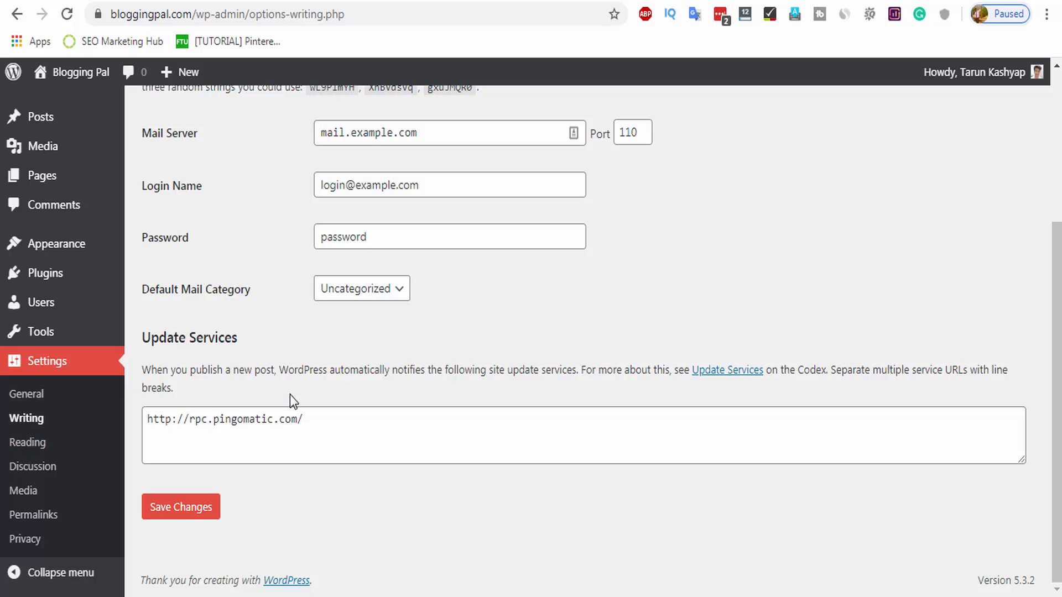
pyautogui.doubleClick(233, 420)
pyautogui.hotkey('ctrl', 'a')
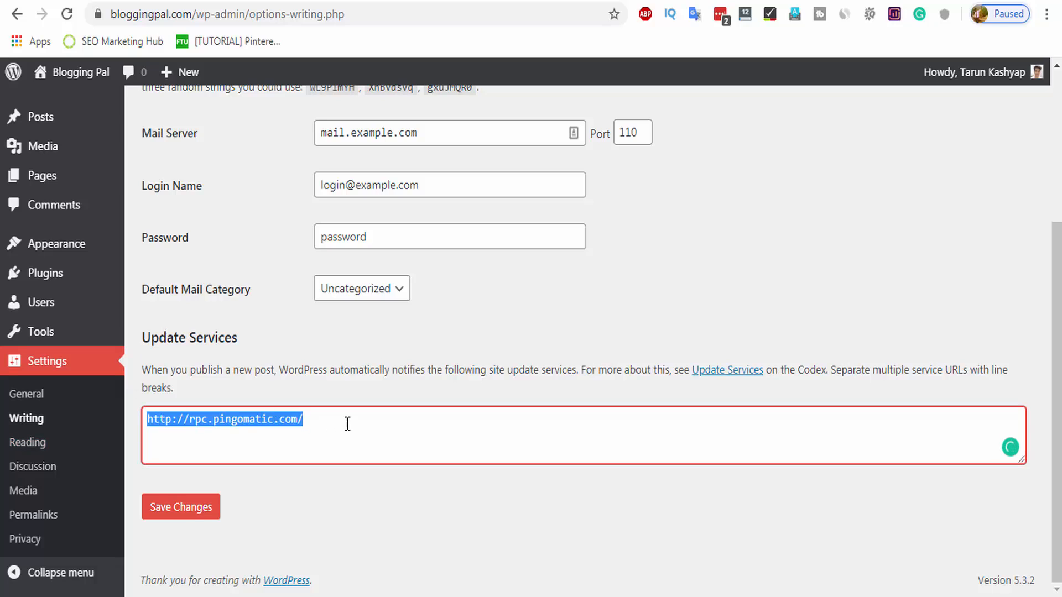
pyautogui.click(326, 418)
pyautogui.press('Return')
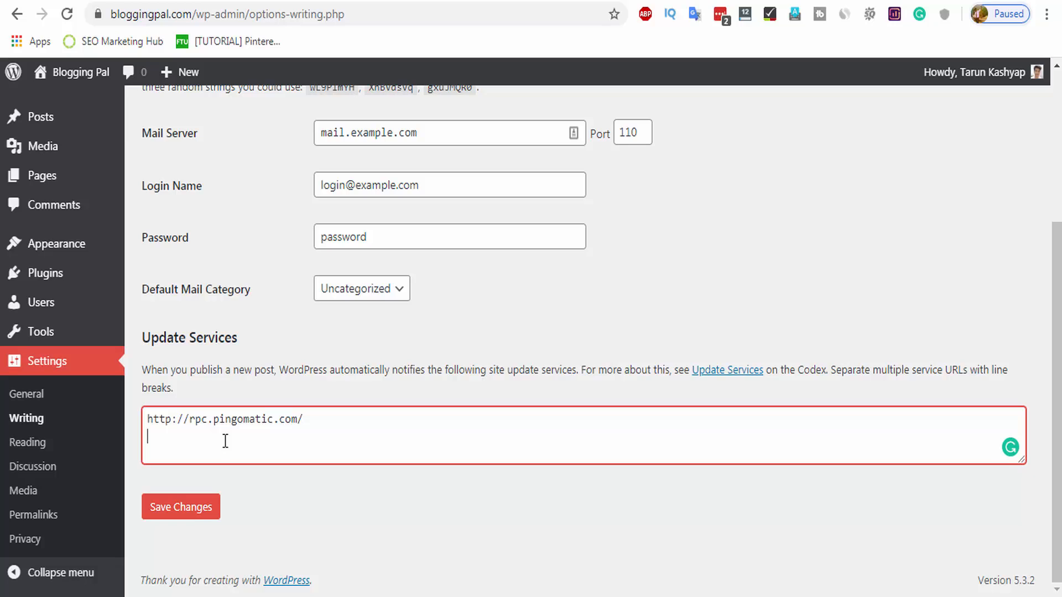
pyautogui.tripleClick(187, 424)
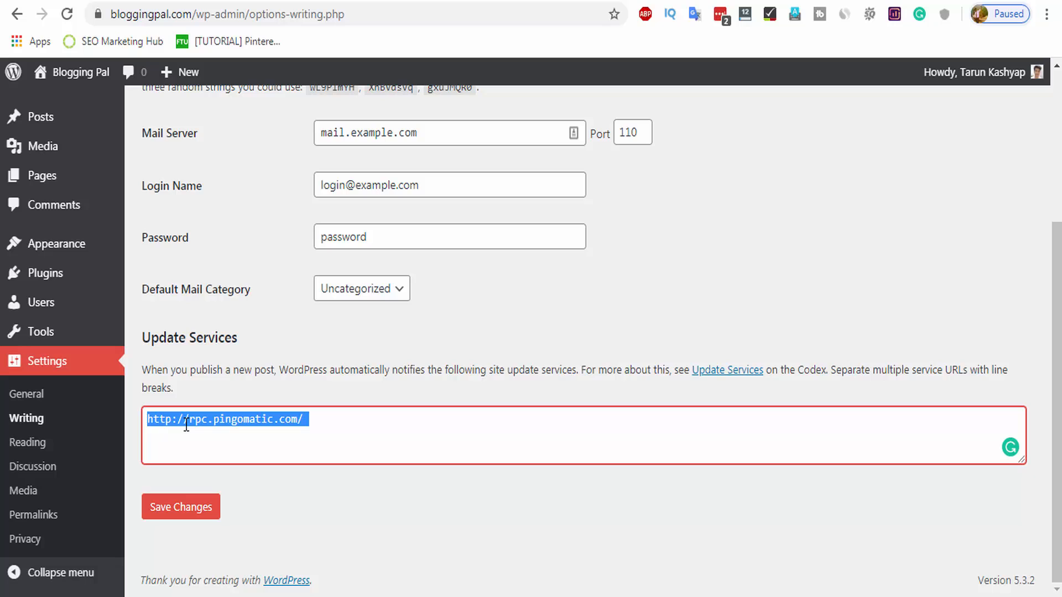
pyautogui.hotkey('ctrl', 'v')
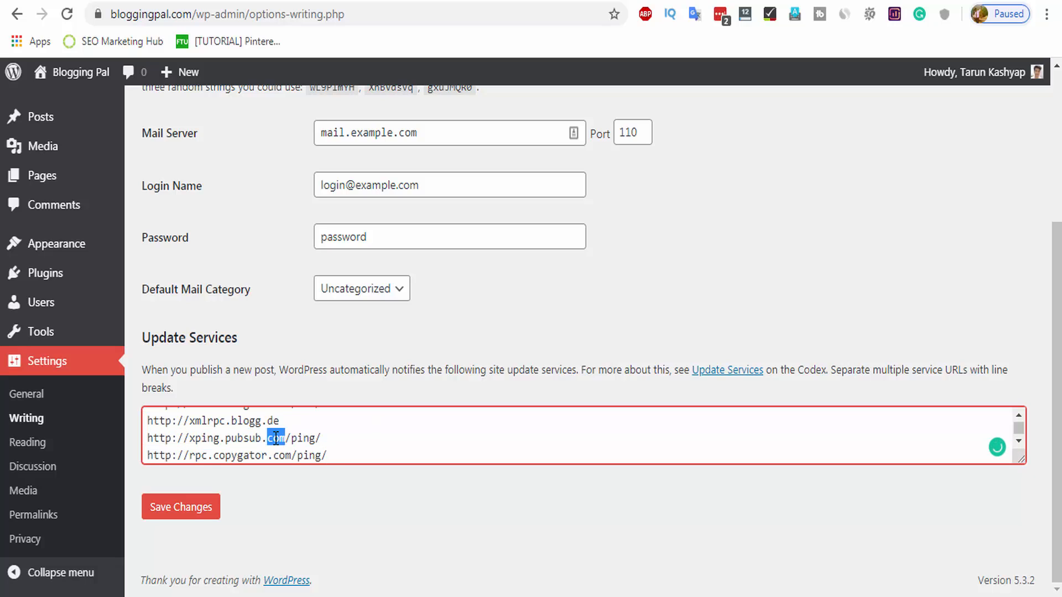
pyautogui.click(330, 450)
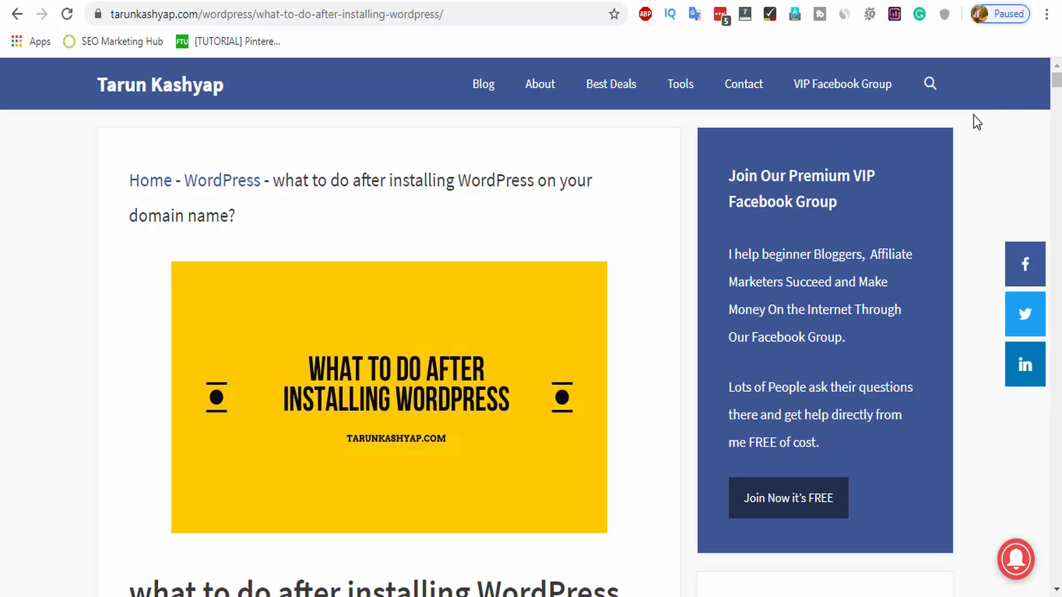
# Scroll the tutorial to its ping list, try Download Ping List, and close the e-mail popup.
pyautogui.scroll(-6, 587, 404)
pyautogui.scroll(-1, 587, 404)
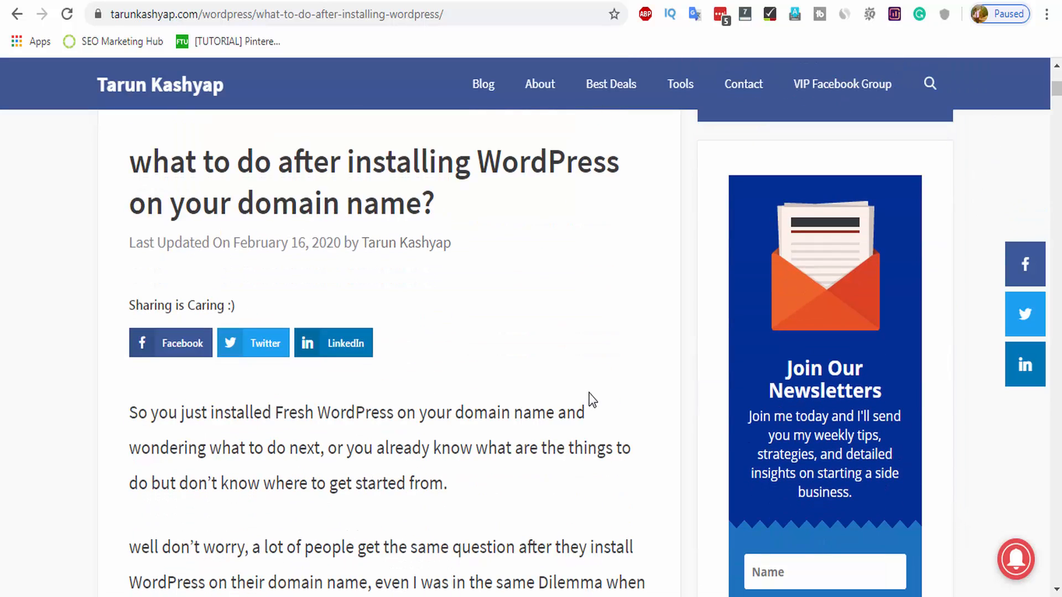
pyautogui.scroll(-15, 592, 387)
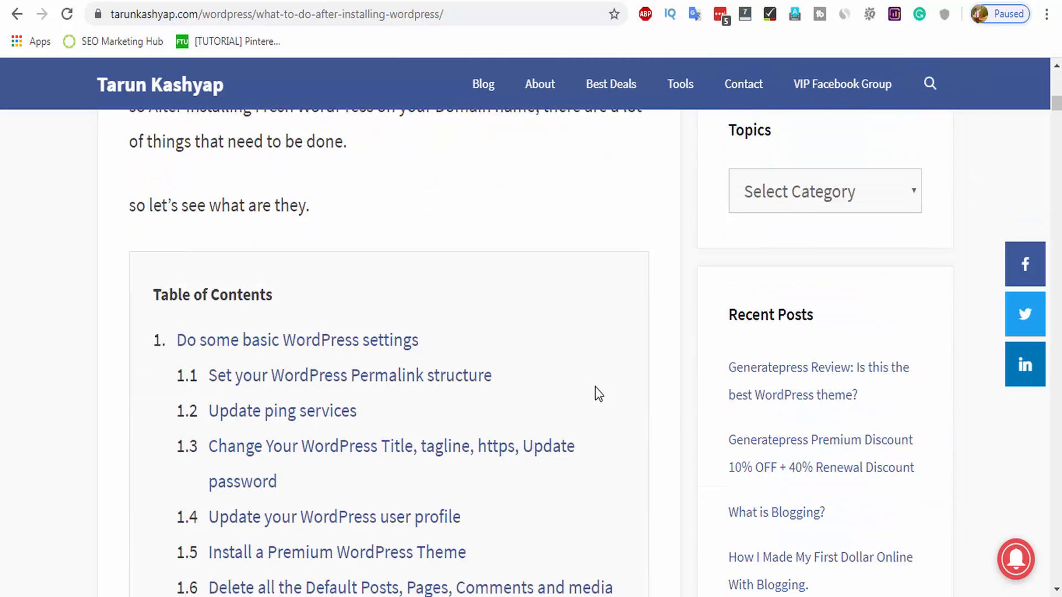
pyautogui.scroll(-20, 596, 388)
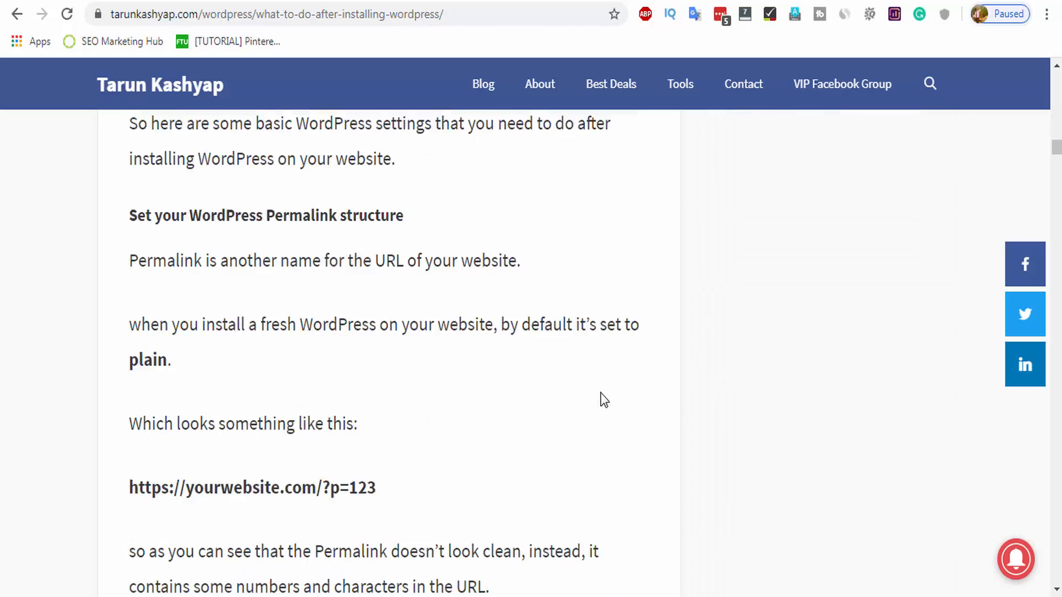
pyautogui.scroll(-20, 601, 398)
pyautogui.scroll(5, 448, 327)
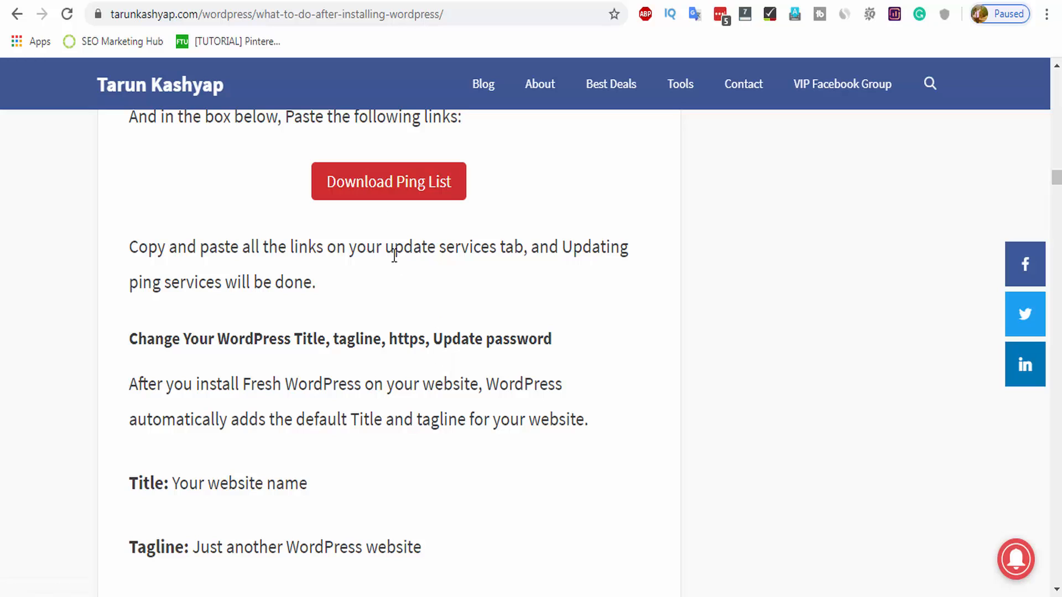
pyautogui.click(390, 191)
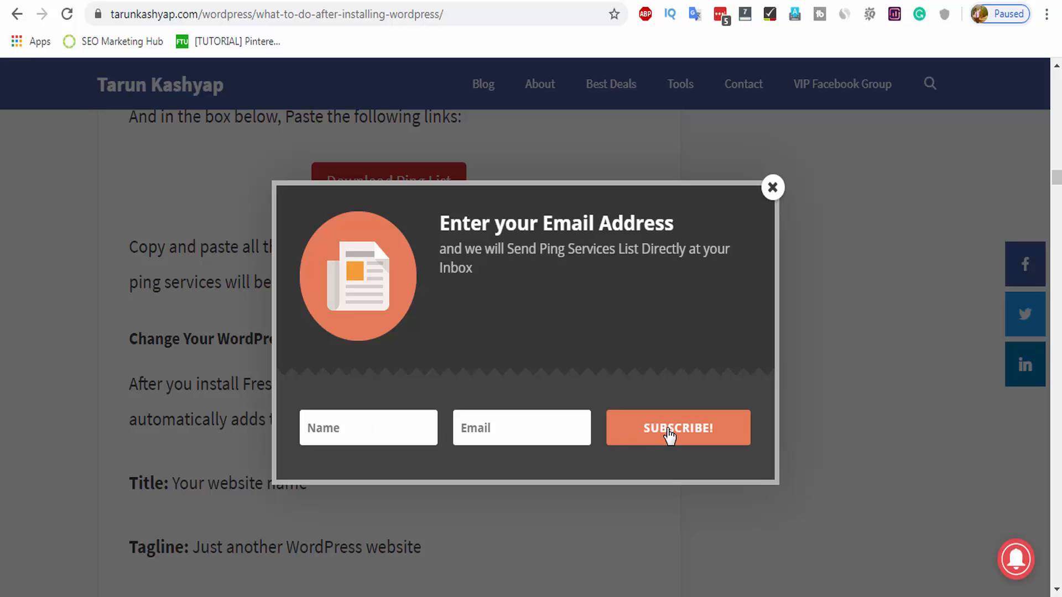
pyautogui.click(772, 189)
pyautogui.scroll(2, 592, 251)
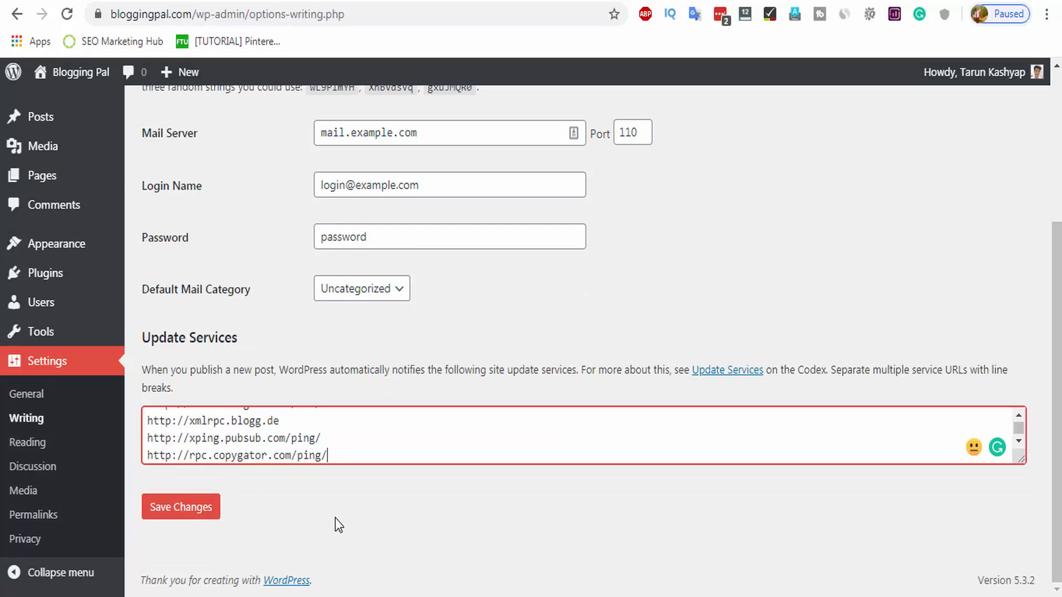
# Save the ping list, then set blog pages to show at most 6 posts.
pyautogui.click(205, 506)
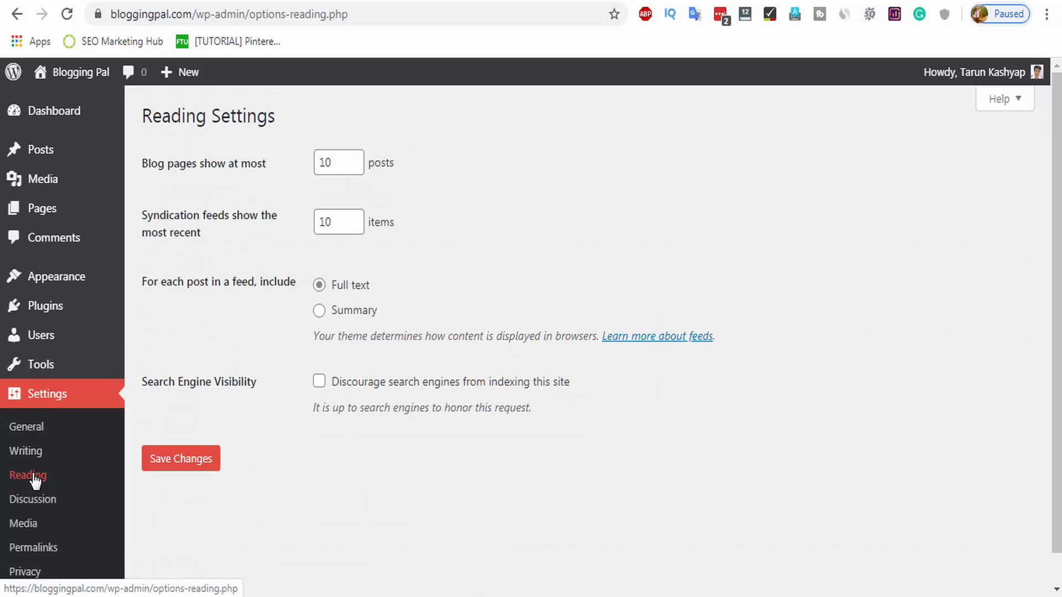
pyautogui.click(17, 475)
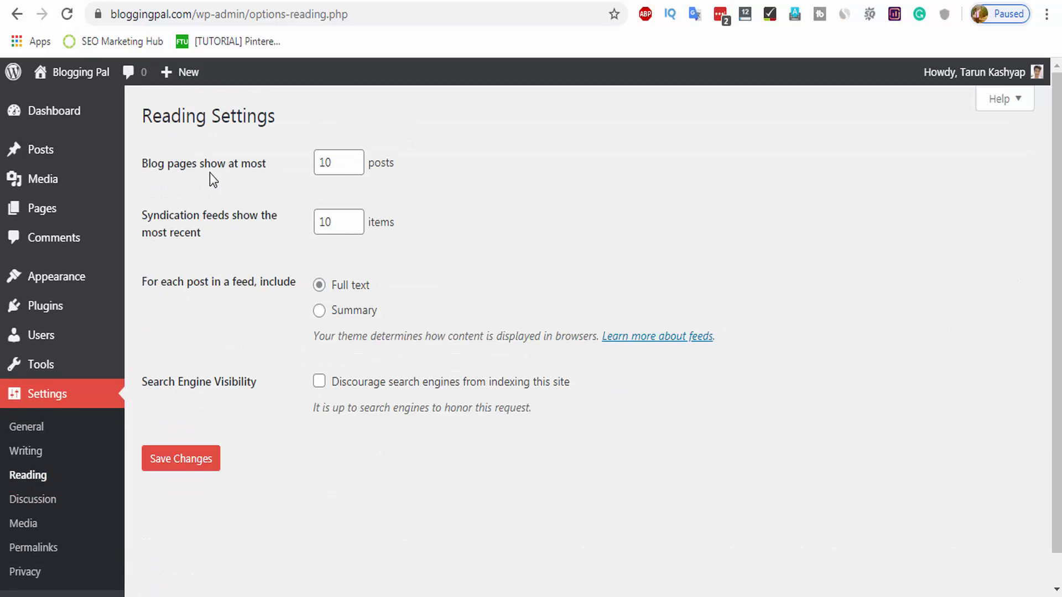
pyautogui.doubleClick(327, 162)
pyautogui.write('6')
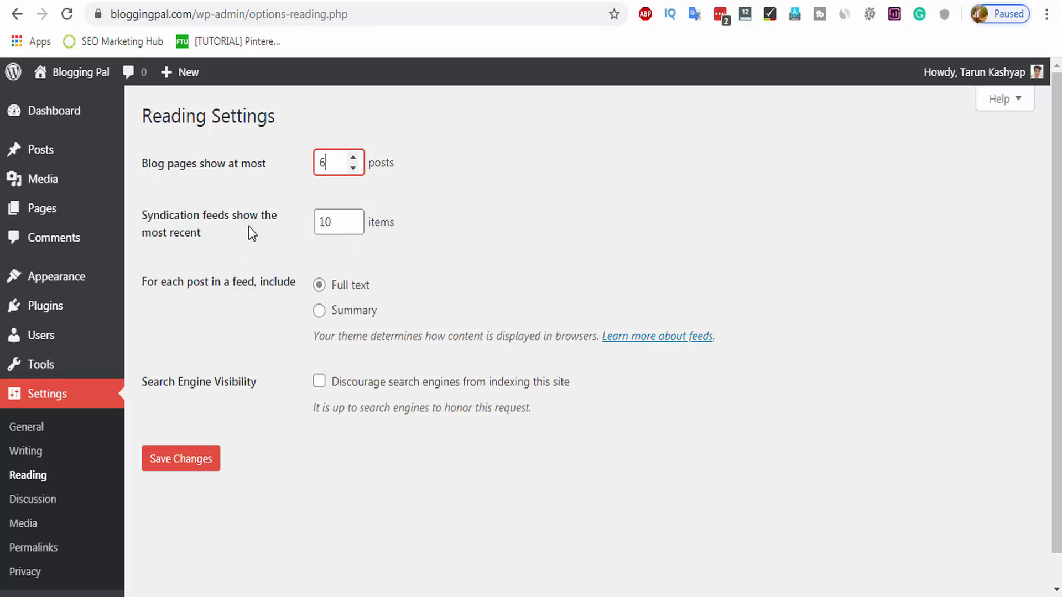
# Set feeds to 6 items showing Summary only, save Reading Settings, and open Discussion Settings.
pyautogui.doubleClick(330, 222)
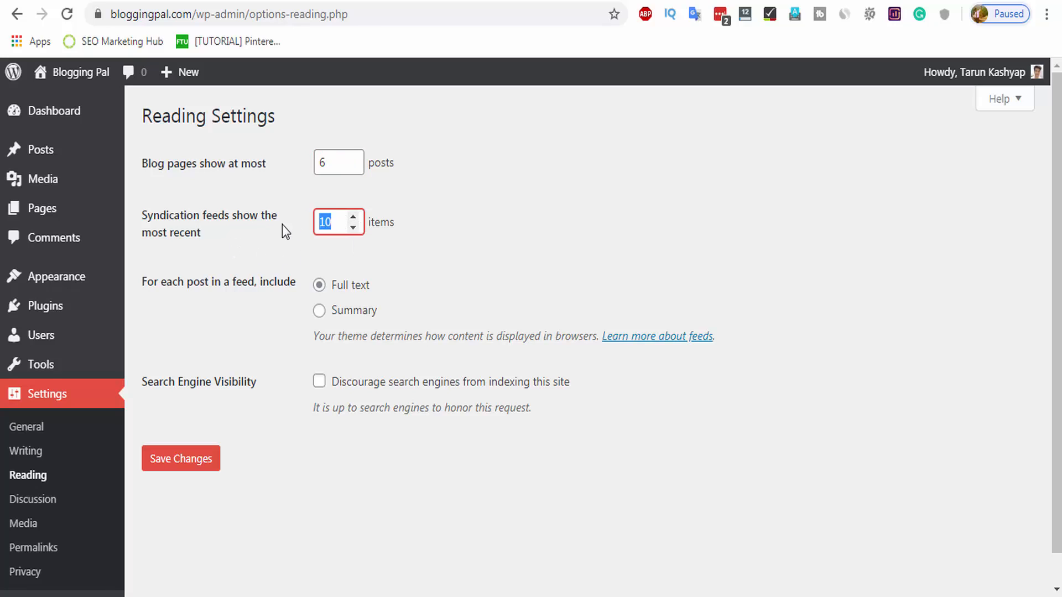
pyautogui.write('6')
pyautogui.click(319, 310)
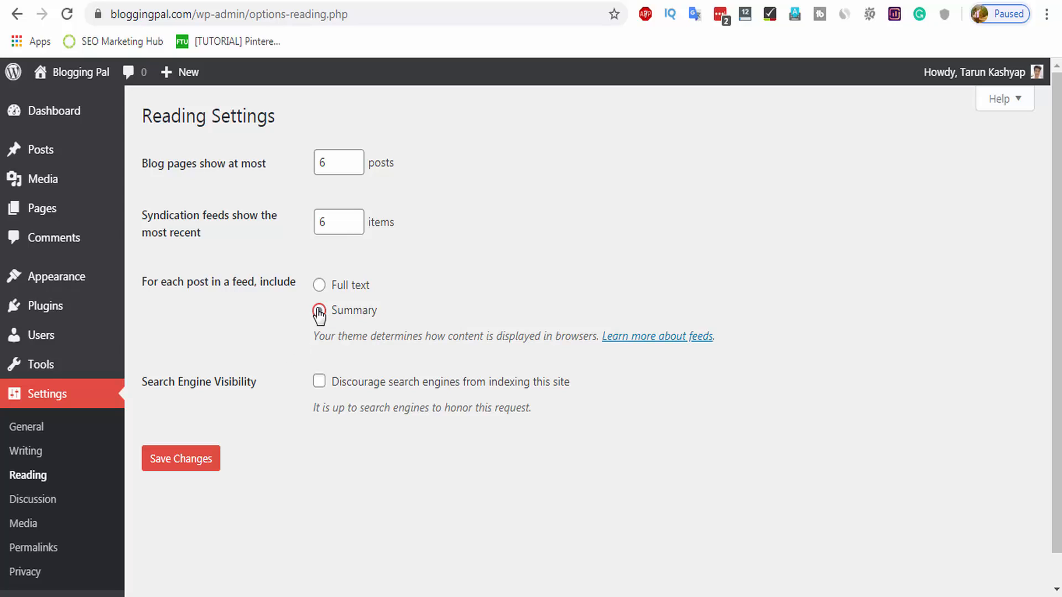
pyautogui.click(202, 466)
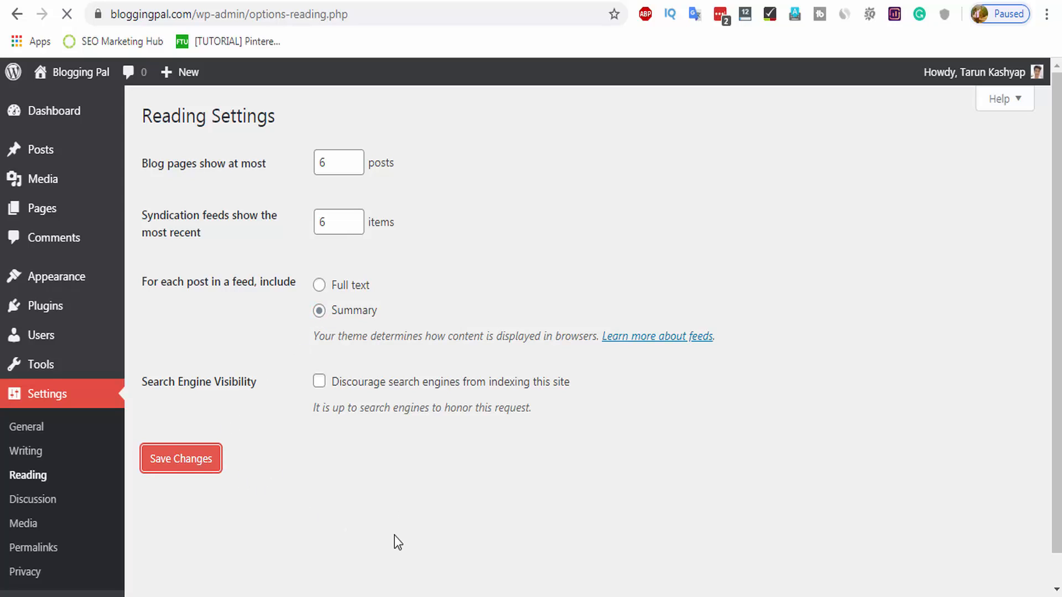
pyautogui.scroll(-1, 321, 506)
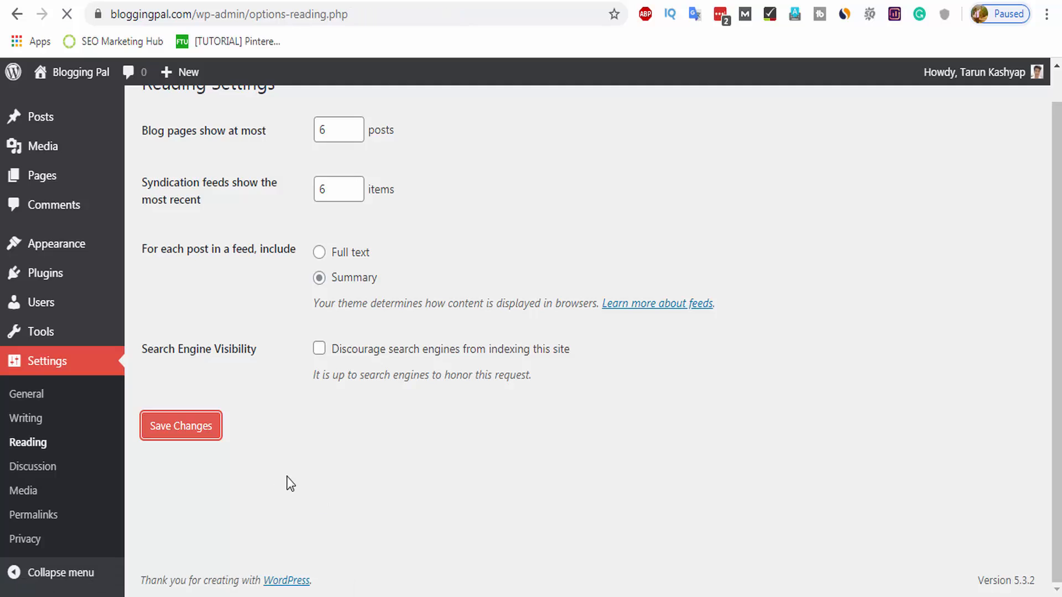
pyautogui.click(13, 466)
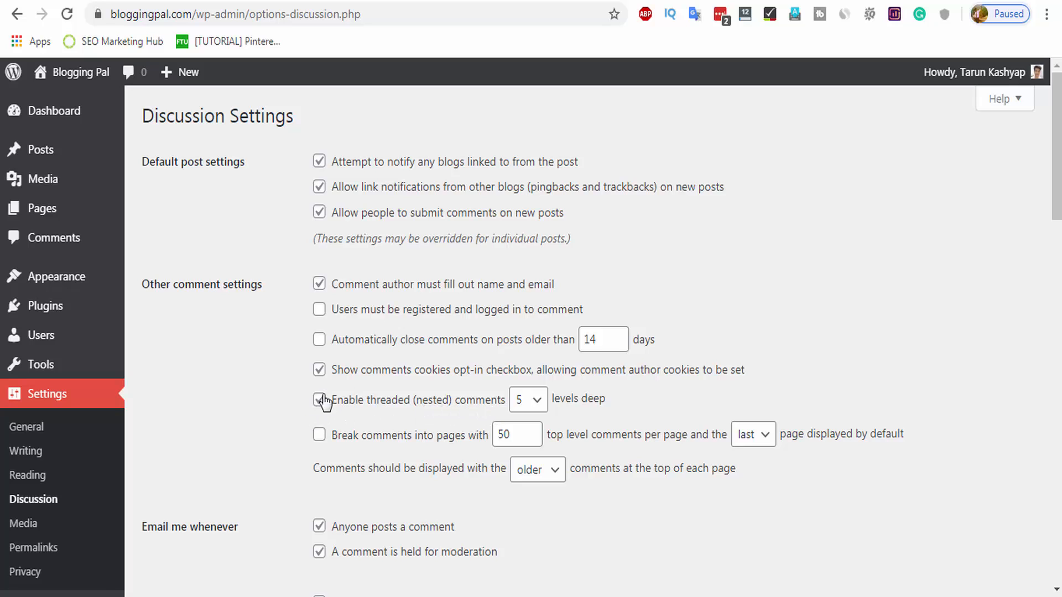
# Untick 'Anyone posts a comment' under Email me whenever and save the Discussion Settings.
pyautogui.scroll(-3, 323, 416)
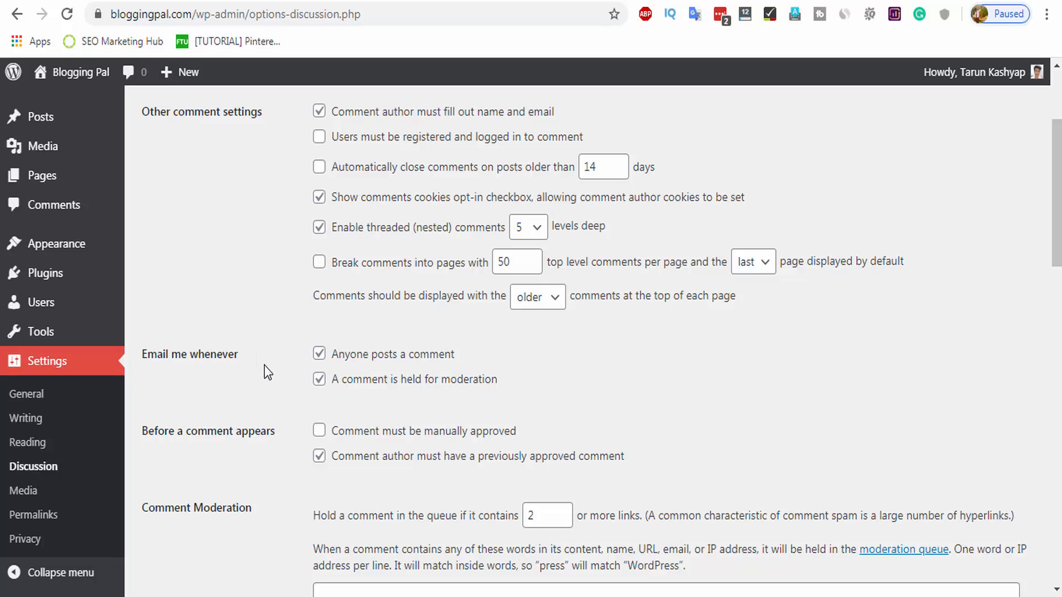
pyautogui.click(320, 354)
pyautogui.scroll(-3, 263, 392)
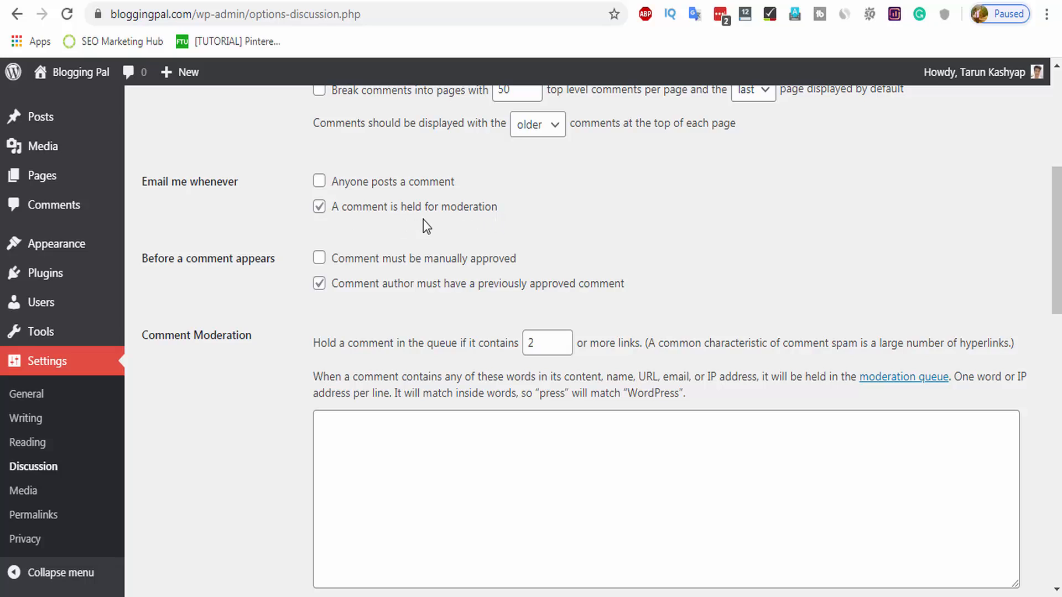
pyautogui.scroll(-2, 562, 138)
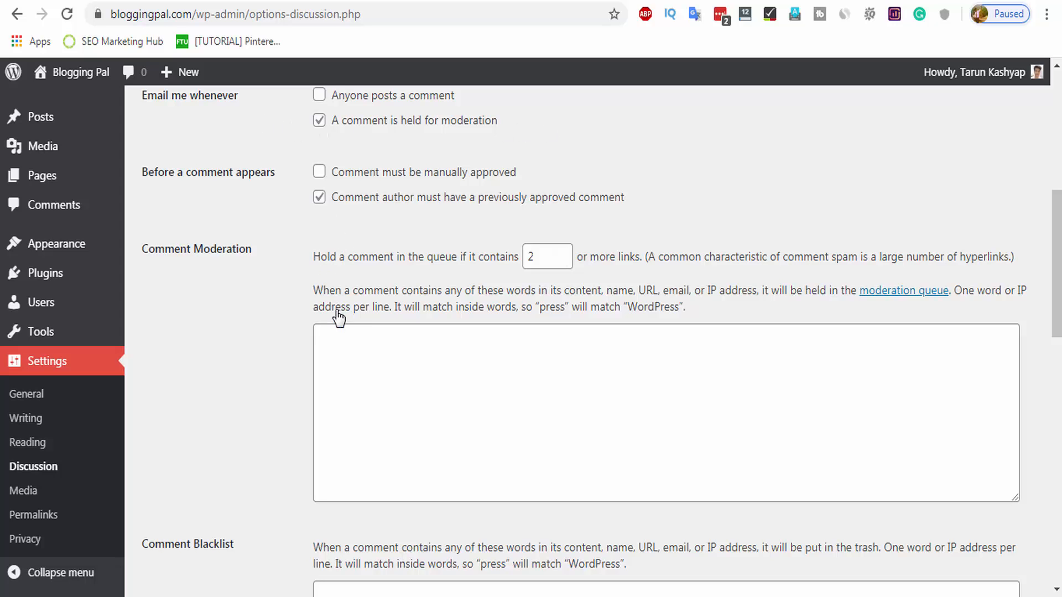
pyautogui.scroll(-8, 320, 325)
pyautogui.scroll(12, 282, 325)
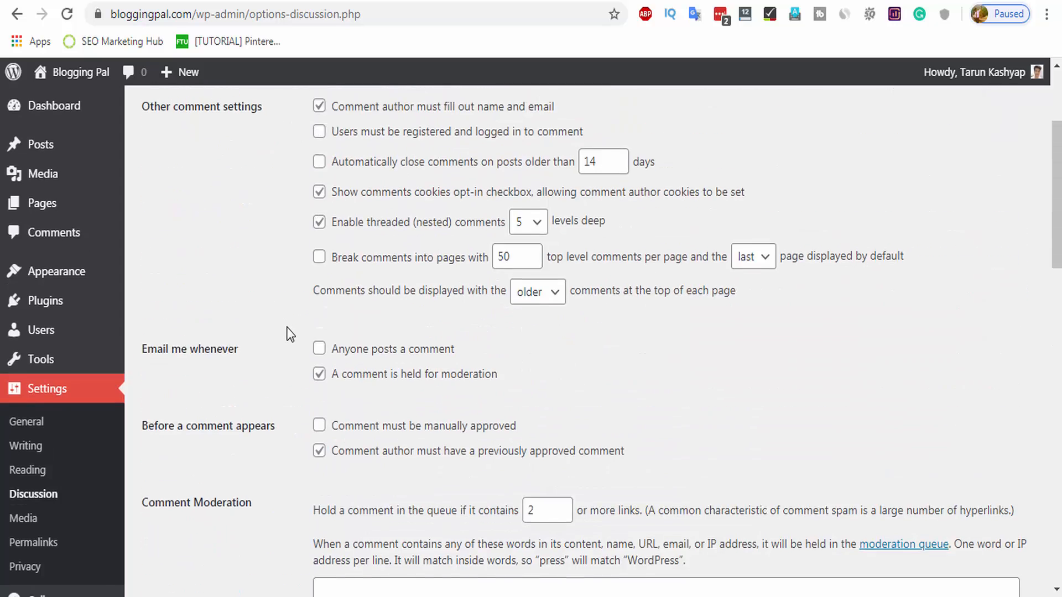
pyautogui.scroll(-7, 292, 351)
pyautogui.scroll(-15, 292, 357)
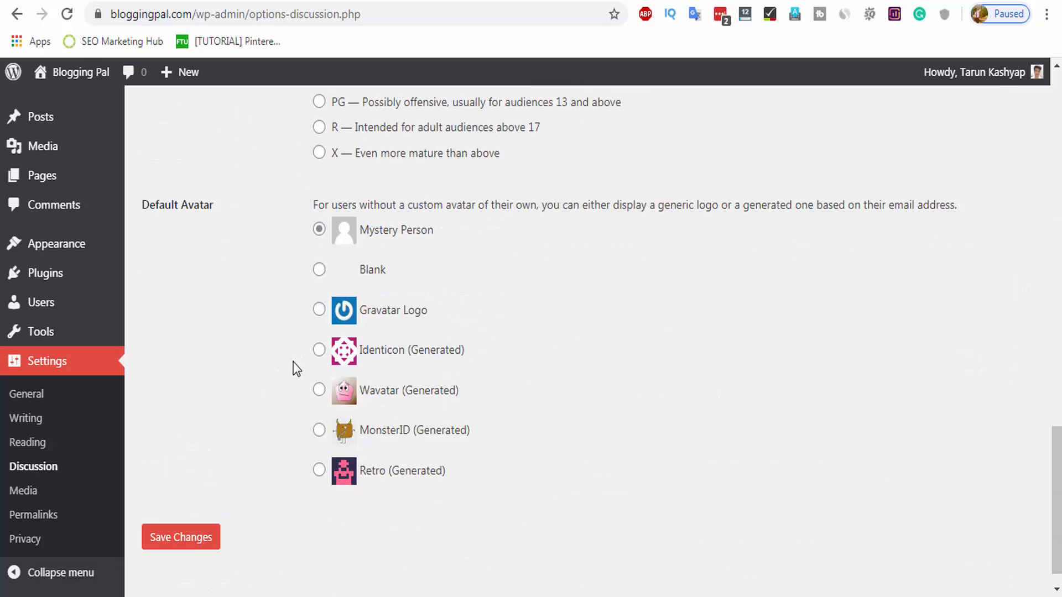
pyautogui.click(194, 515)
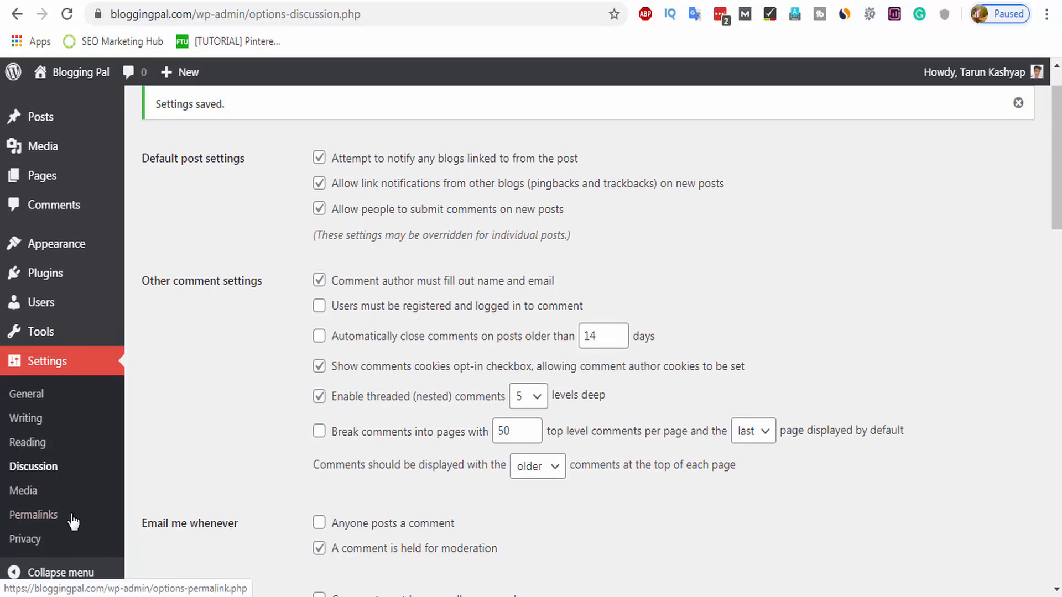
# Select the Post name permalink structure and save it.
pyautogui.click(62, 519)
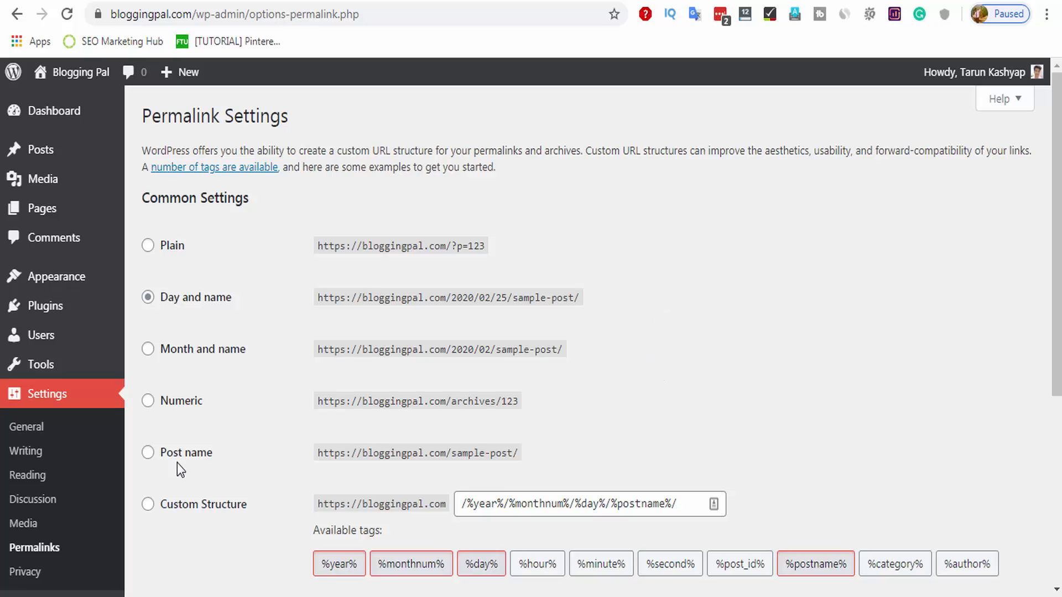
pyautogui.click(148, 452)
pyautogui.scroll(-2, 313, 387)
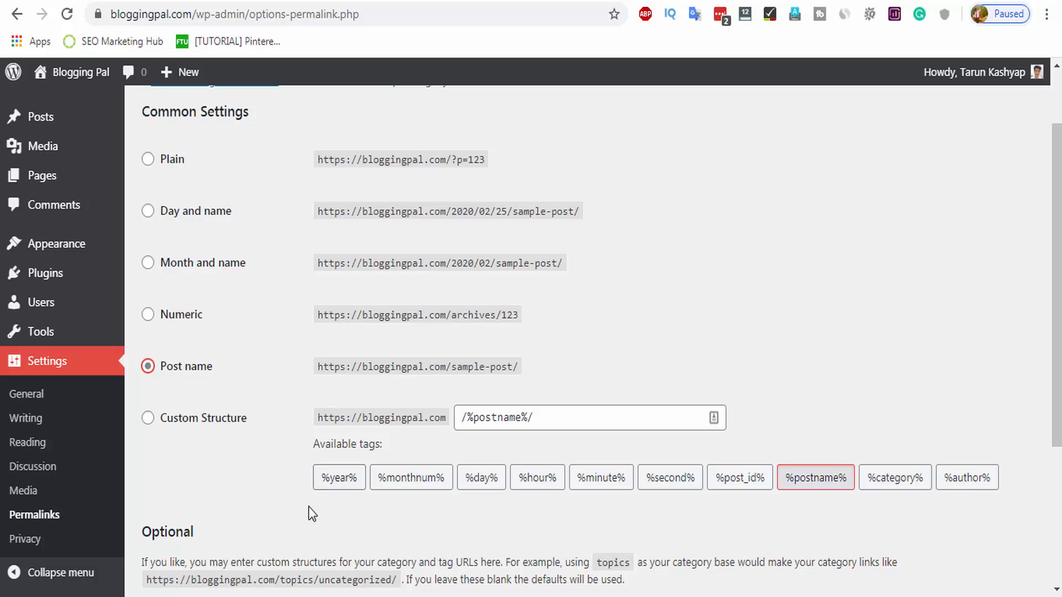
pyautogui.scroll(-4, 309, 506)
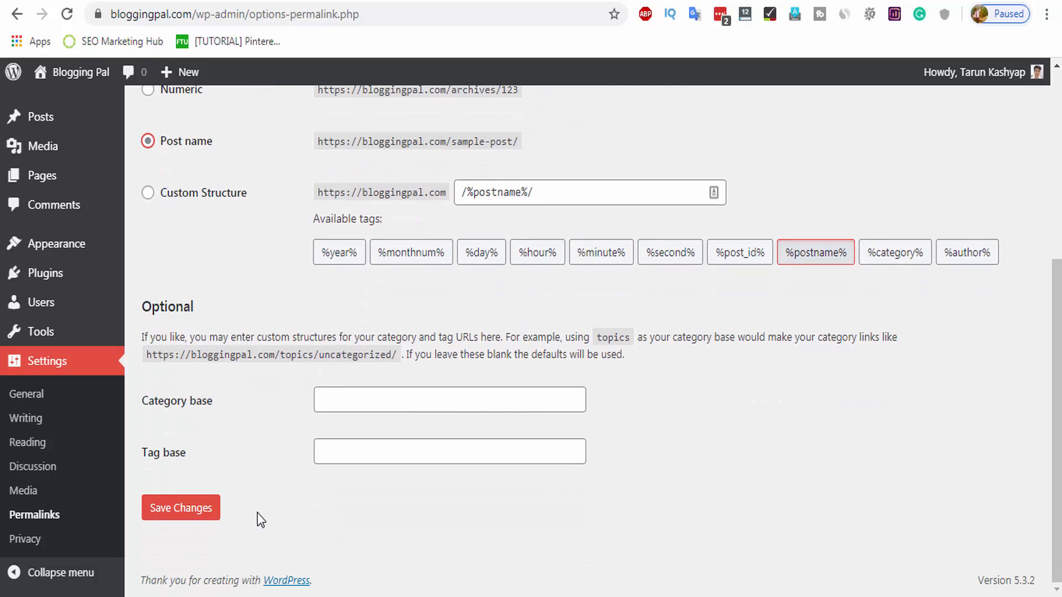
pyautogui.click(181, 508)
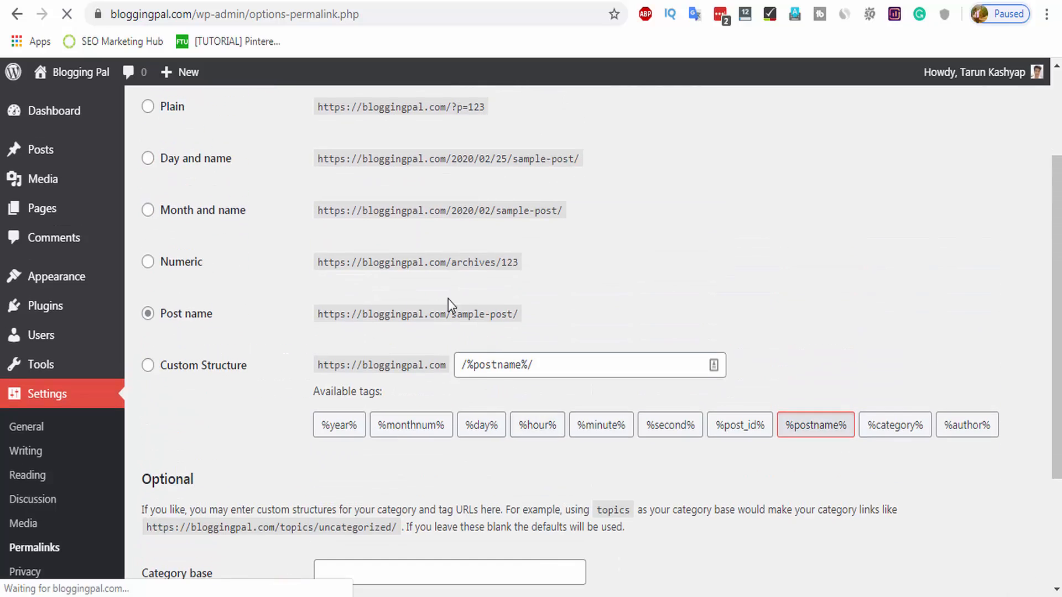
# Check the example post-name URL and save the permalink settings again.
pyautogui.scroll(-2, 525, 315)
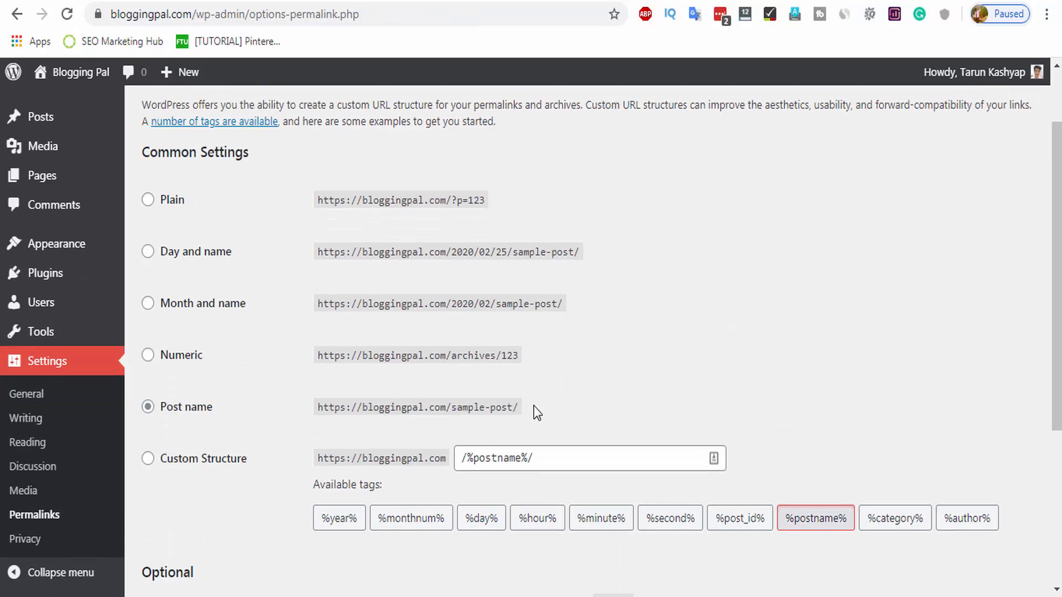
pyautogui.moveTo(523, 407); pyautogui.dragTo(303, 417)
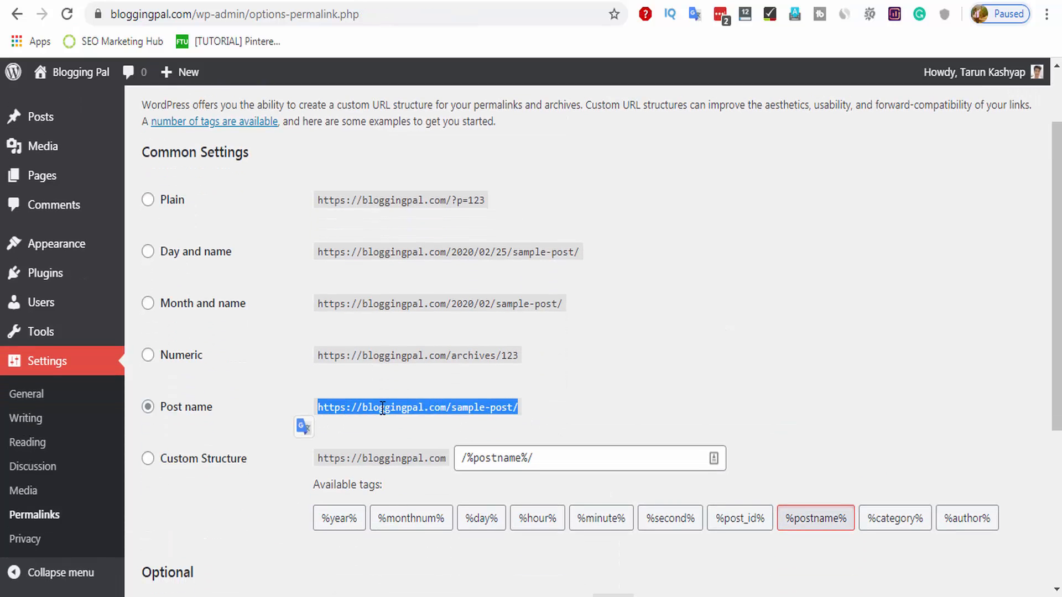
pyautogui.click(308, 407)
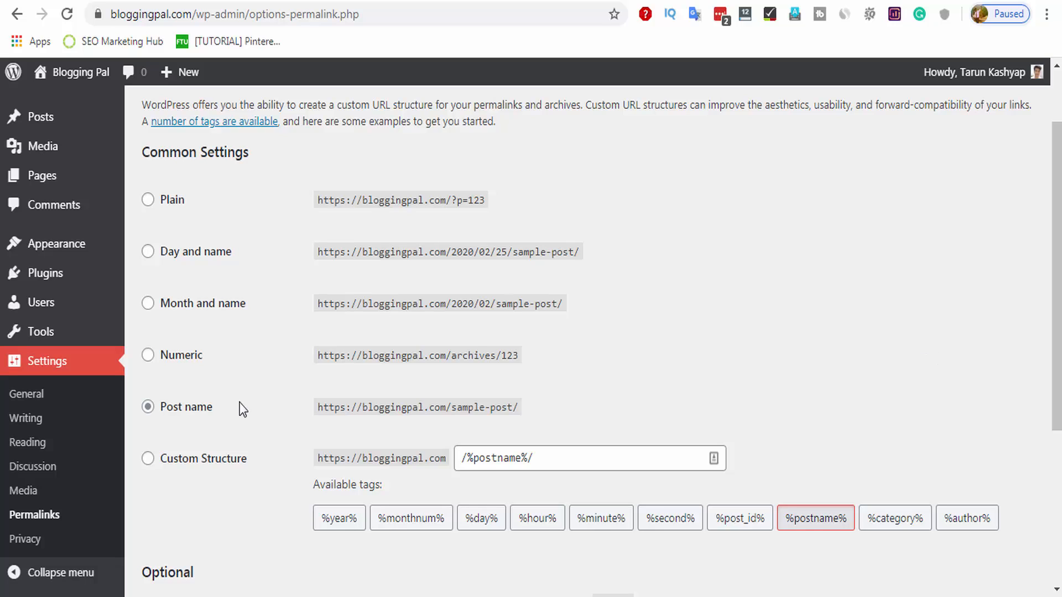
pyautogui.scroll(-5, 275, 463)
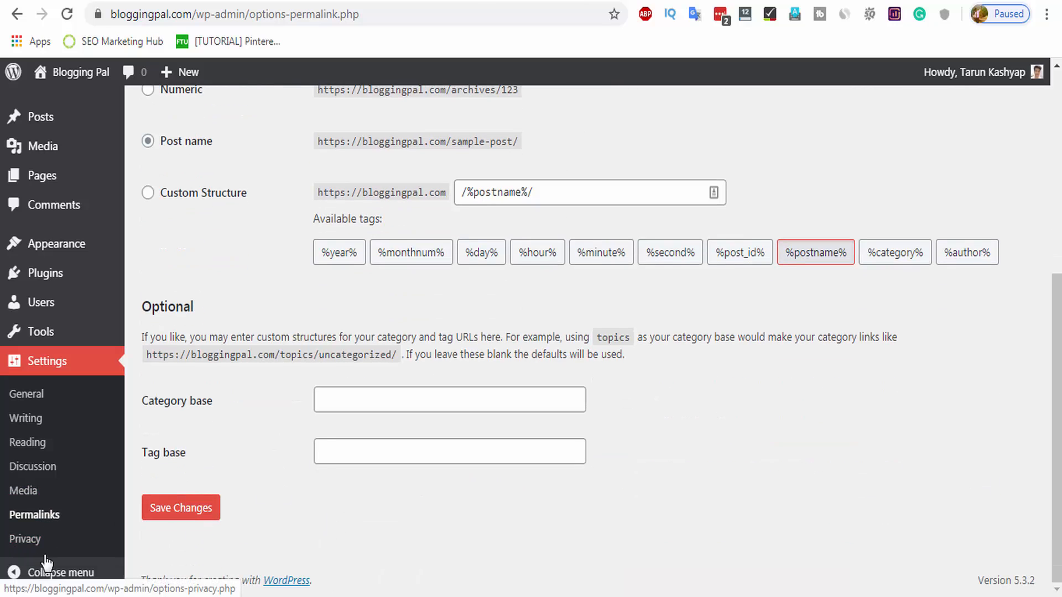
pyautogui.click(166, 508)
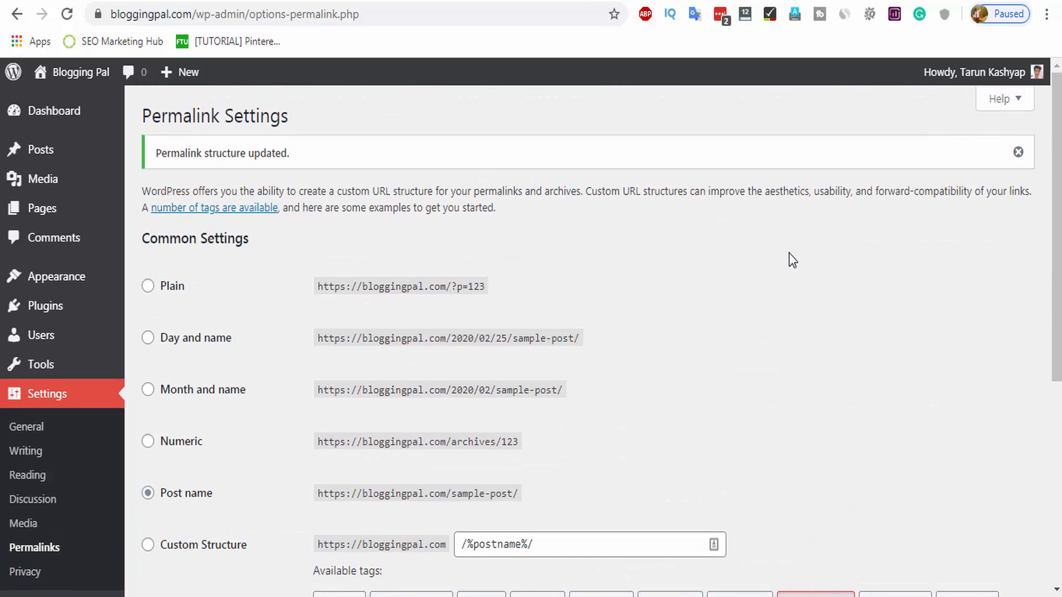